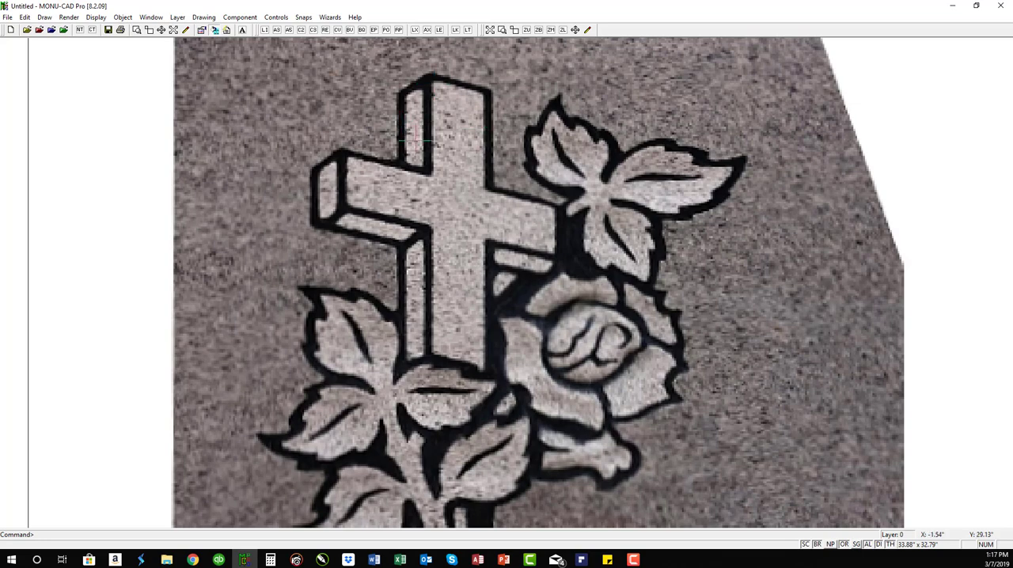
Step: Measure the thickness of the cross's black outline near the upper arm and switch to the calculator
{"action": "scroll", "coordinate": [483, 188], "scroll_direction": "down", "scroll_amount": 2}
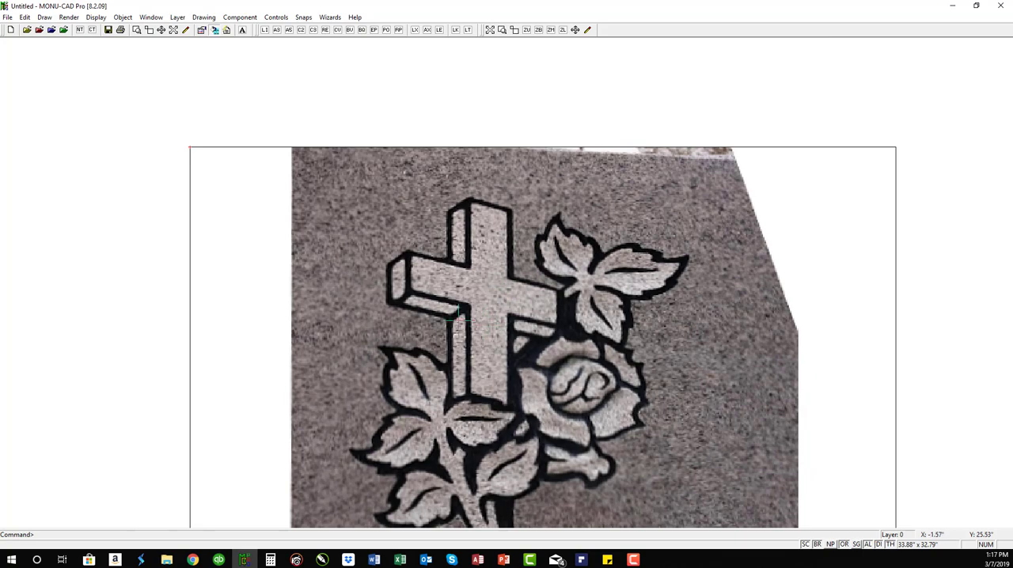
{"action": "type", "text": "zw"}
{"action": "left_click", "coordinate": [436, 189]}
{"action": "left_click", "coordinate": [494, 274]}
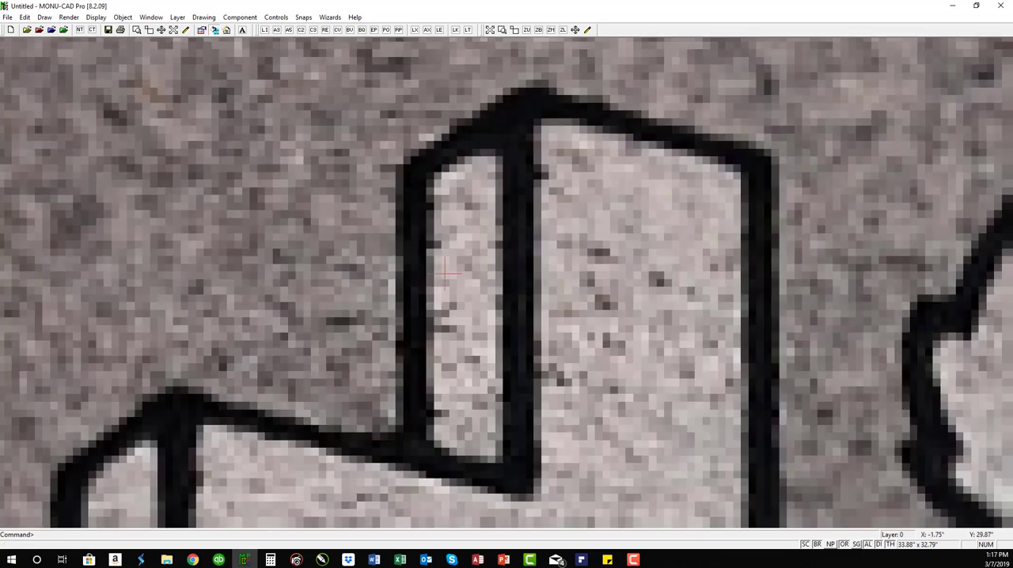
{"action": "type", "text": "MD"}
{"action": "scroll", "coordinate": [427, 255], "scroll_direction": "down", "scroll_amount": 1}
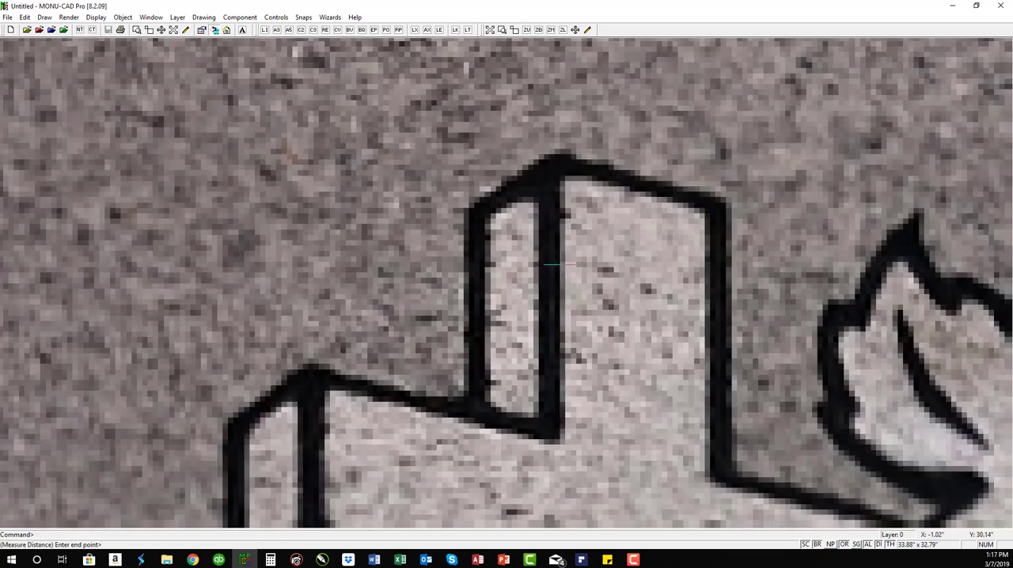
{"action": "left_click", "coordinate": [546, 266]}
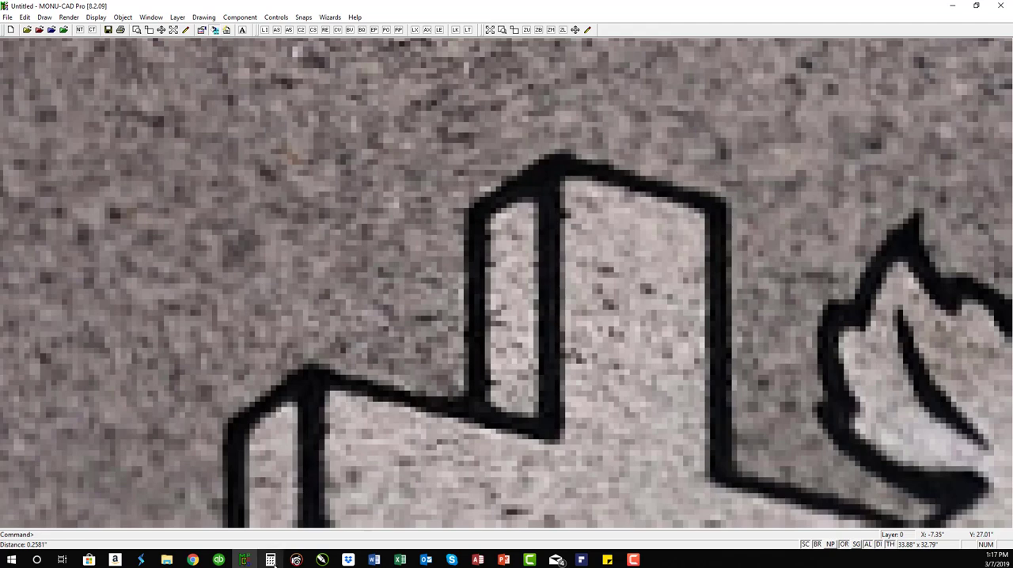
{"action": "left_click", "coordinate": [270, 559]}
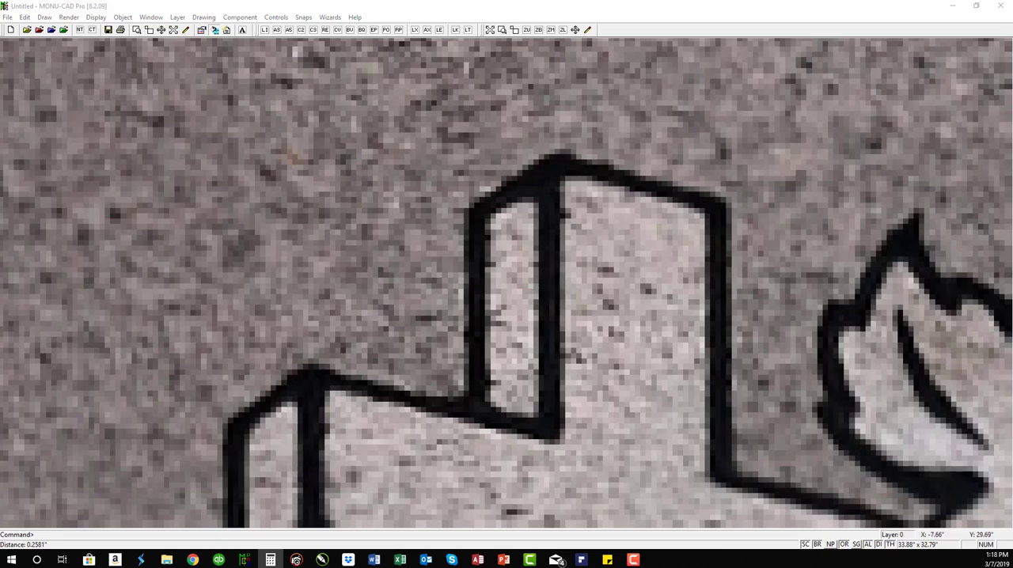
Step: Return to MONU-CAD and scale the whole headstone photo by a factor of .375 with Window Scale
{"action": "scroll", "coordinate": [545, 229], "scroll_direction": "down", "scroll_amount": 1}
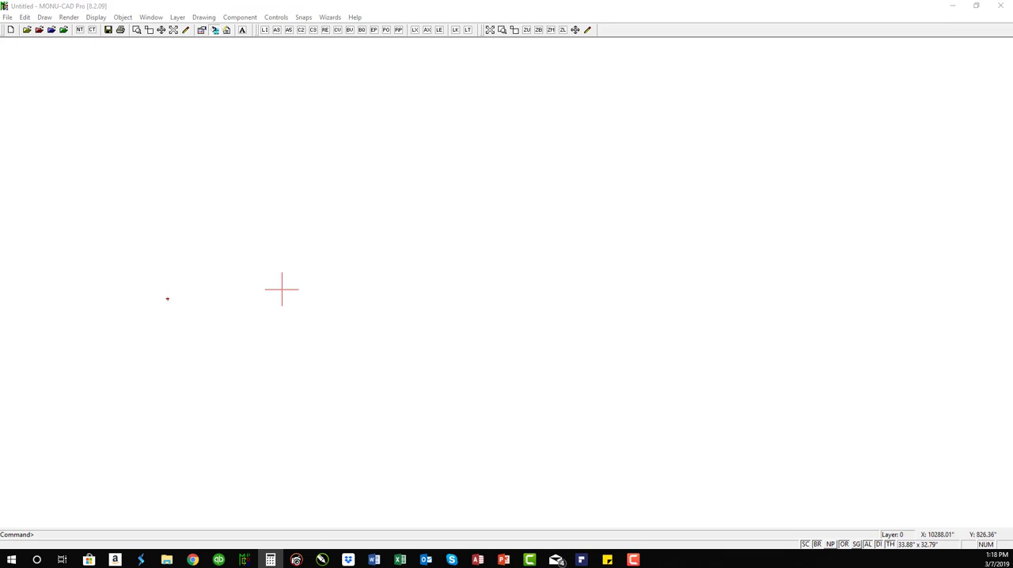
{"action": "left_click", "coordinate": [511, 9]}
{"action": "type", "text": "ZA"}
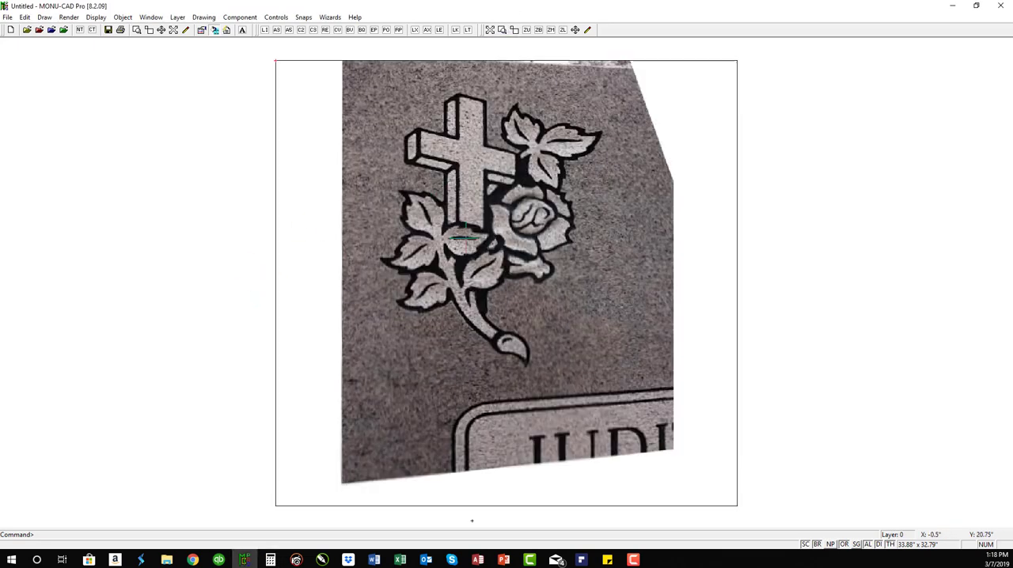
{"action": "type", "text": "WZ"}
{"action": "scroll", "coordinate": [661, 95], "scroll_direction": "down", "scroll_amount": 1}
{"action": "left_click", "coordinate": [627, 208]}
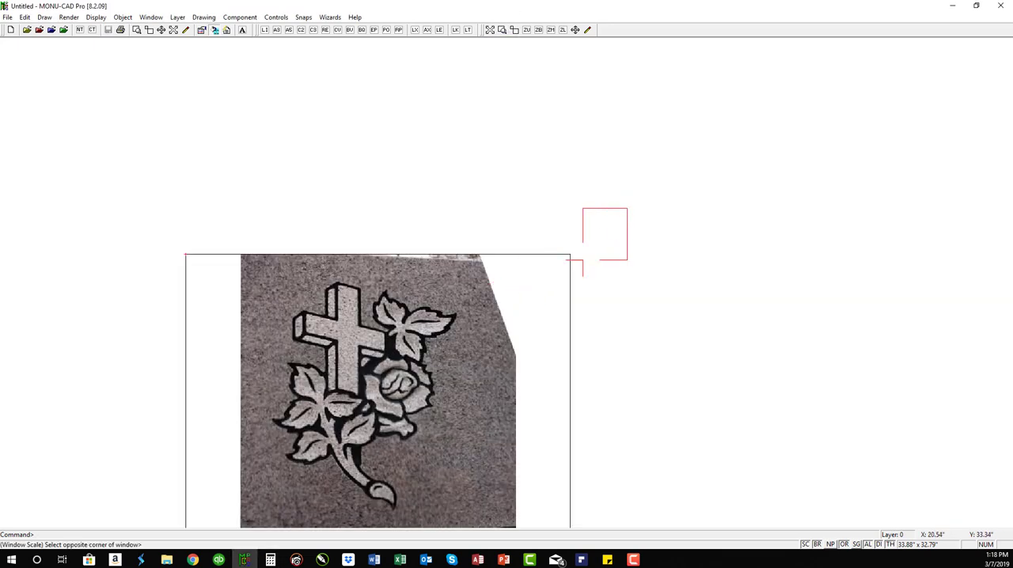
{"action": "scroll", "coordinate": [294, 459], "scroll_direction": "down", "scroll_amount": 2}
{"action": "left_click", "coordinate": [378, 432]}
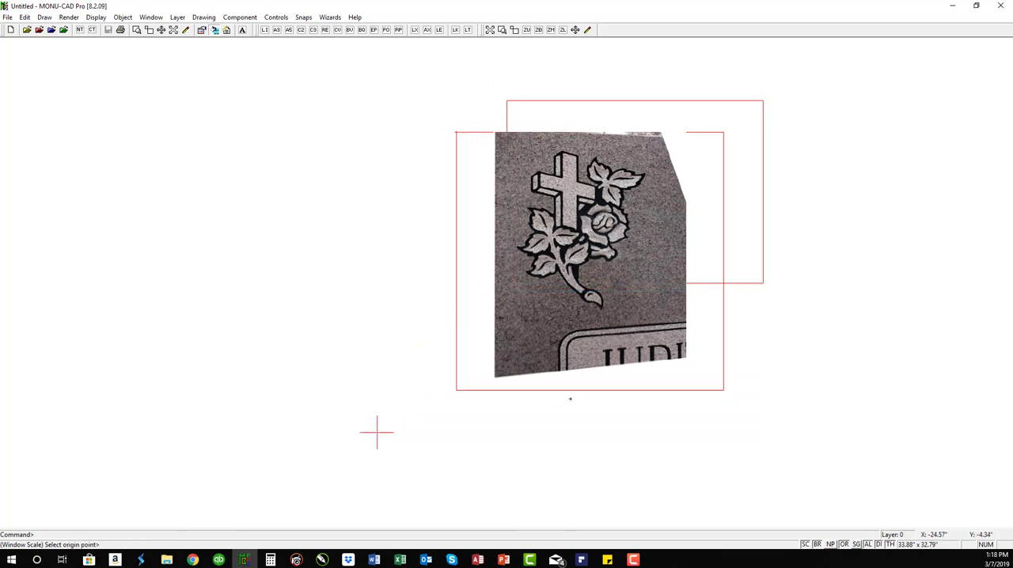
{"action": "left_click", "coordinate": [555, 261]}
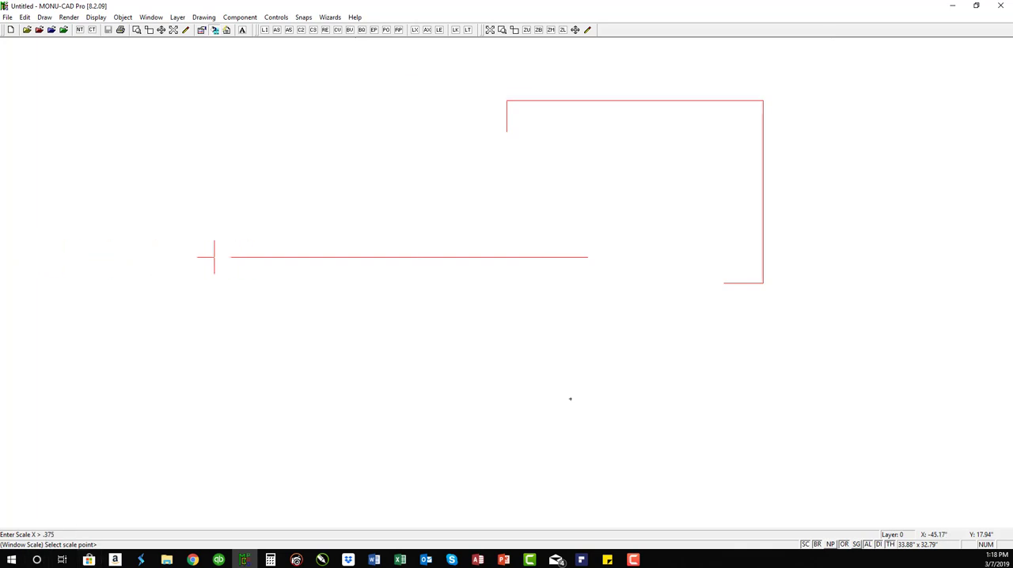
{"action": "key", "text": "Return"}
{"action": "key", "text": "Return"}
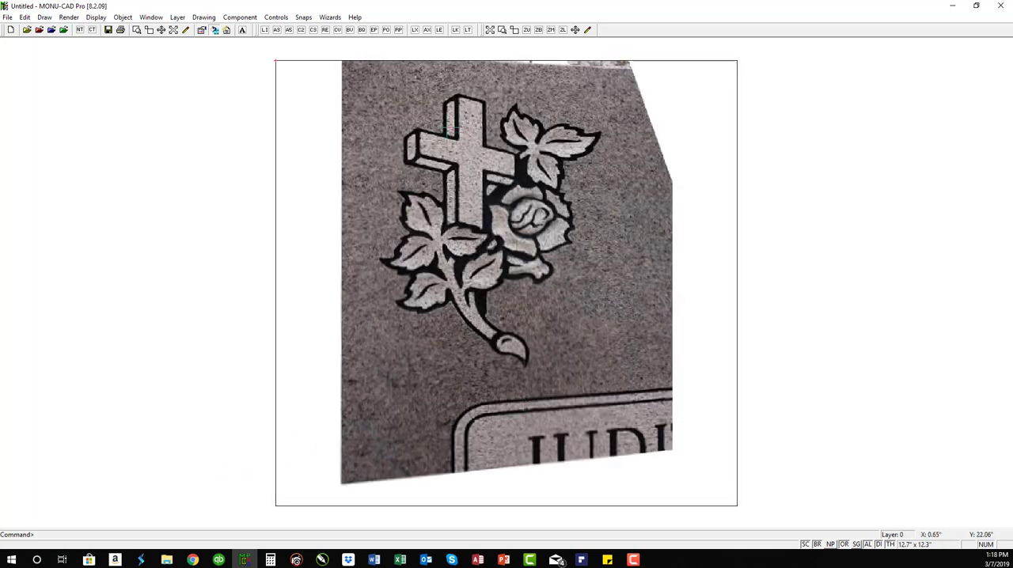
Step: Measure the thickness of the vertical black outline beside the front face of the cross's upper arm on the scaled photo
{"action": "type", "text": "zw"}
{"action": "left_click", "coordinate": [443, 97]}
{"action": "left_click", "coordinate": [454, 127]}
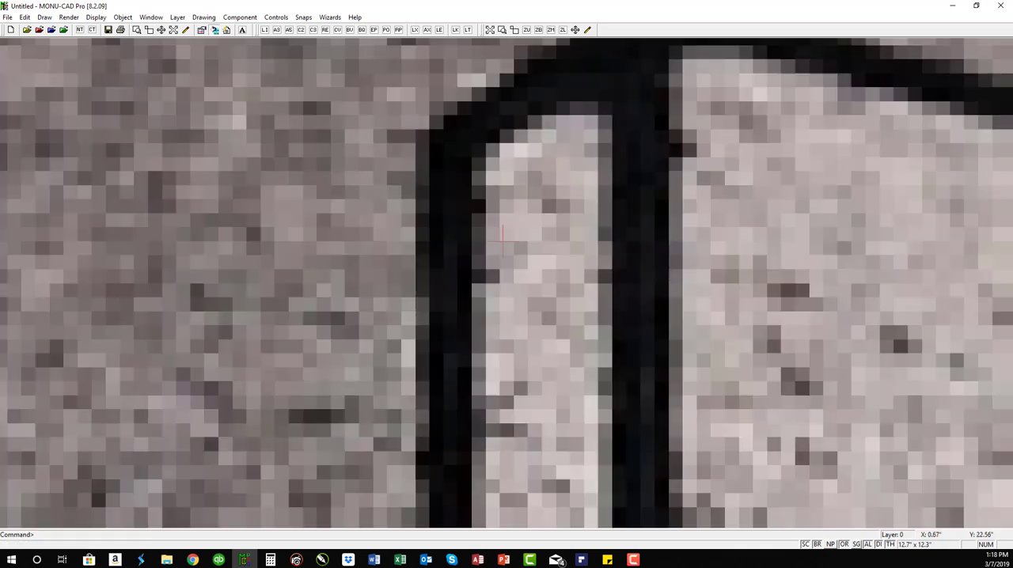
{"action": "type", "text": "M"}
{"action": "key", "text": "Return"}
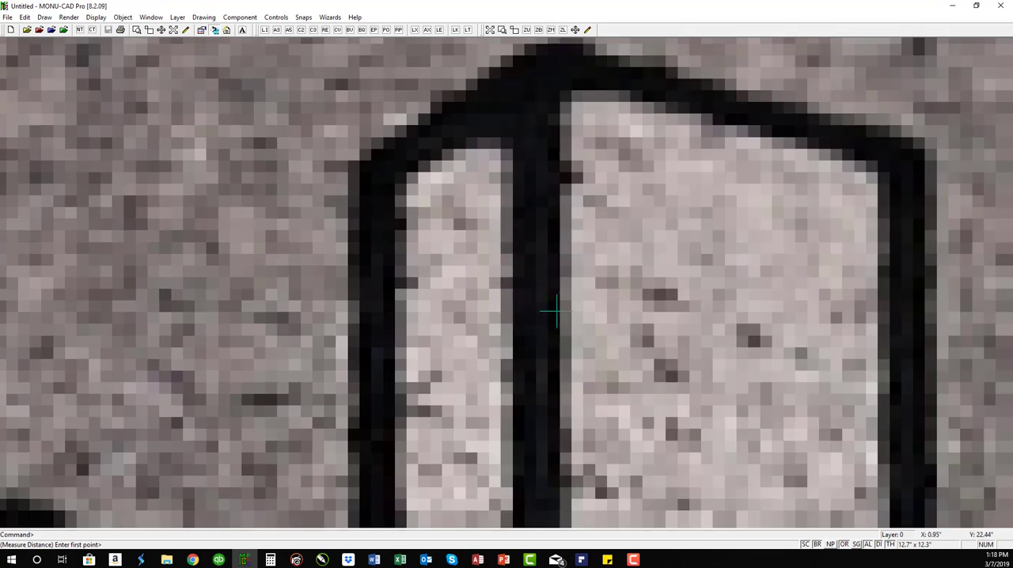
{"action": "left_click", "coordinate": [558, 315]}
{"action": "left_click", "coordinate": [515, 316]}
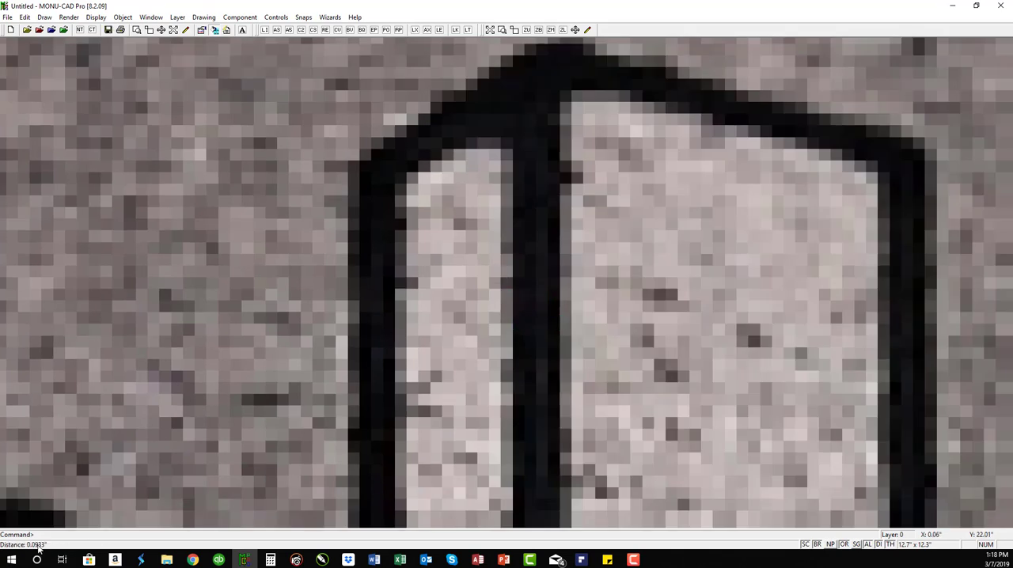
{"action": "type", "text": "ZA"}
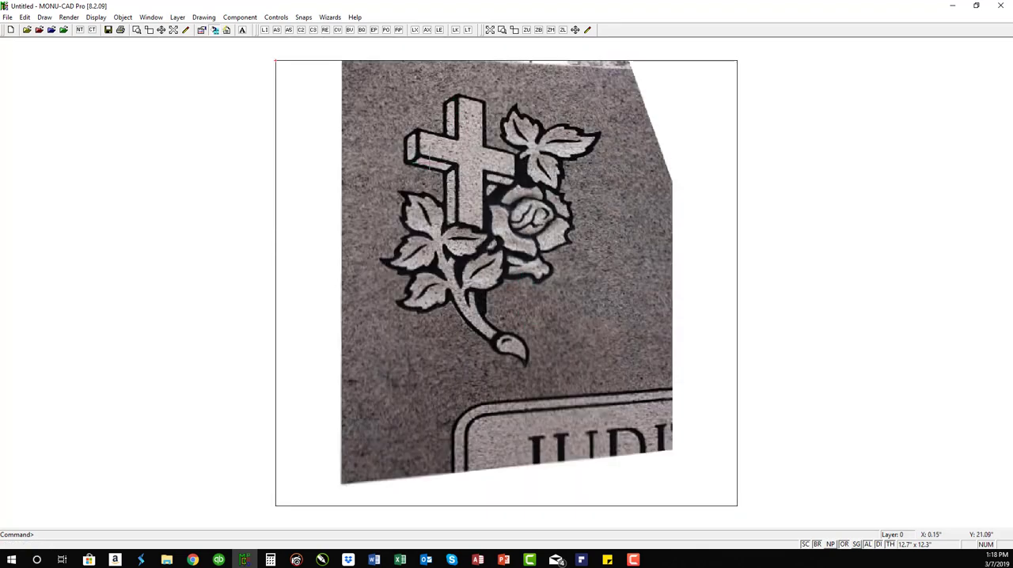
{"action": "type", "text": "OE"}
{"action": "left_click", "coordinate": [750, 86]}
{"action": "right_click", "coordinate": [276, 61]}
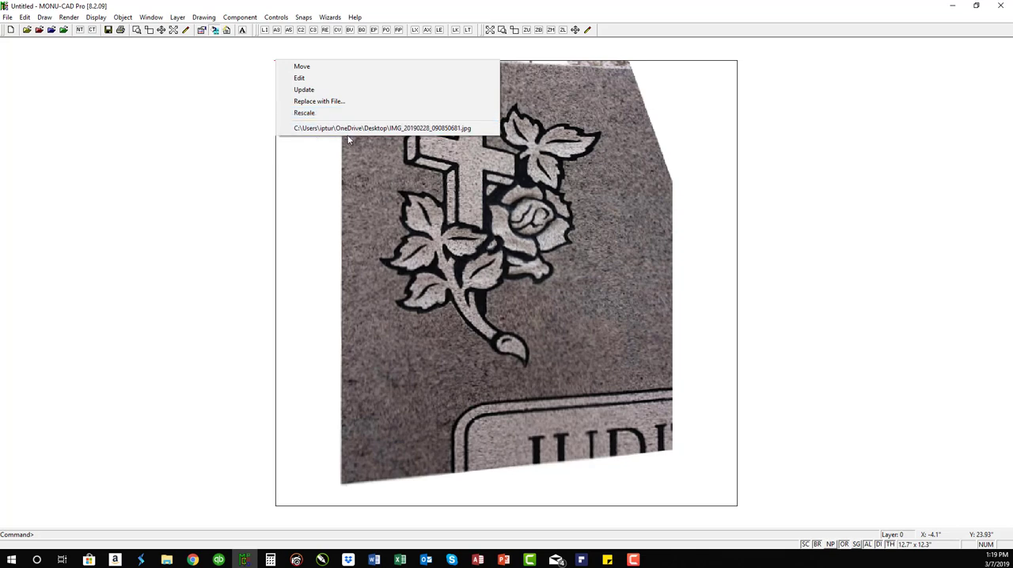
{"action": "left_click", "coordinate": [674, 14]}
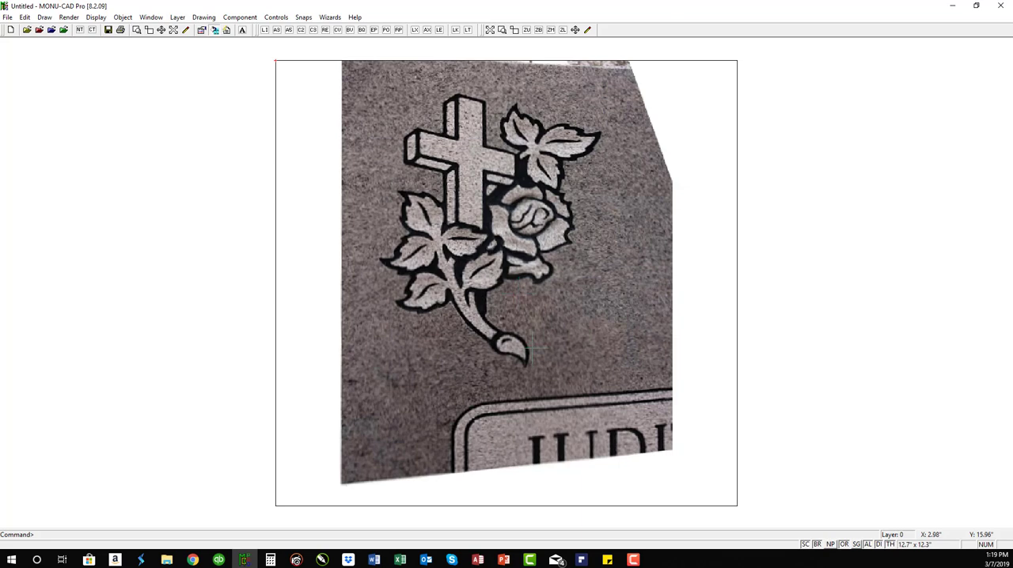
Step: Set the drawing line color to red and trace the left edge of the cross's front upright with one full-height vertical line
{"action": "type", "text": "zw"}
{"action": "left_click", "coordinate": [397, 89]}
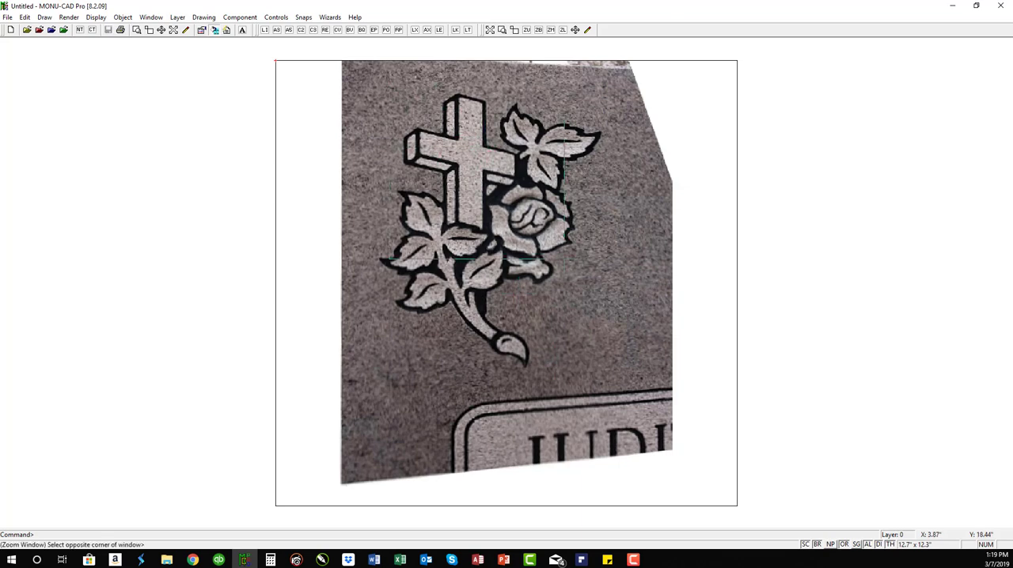
{"action": "left_click", "coordinate": [560, 260]}
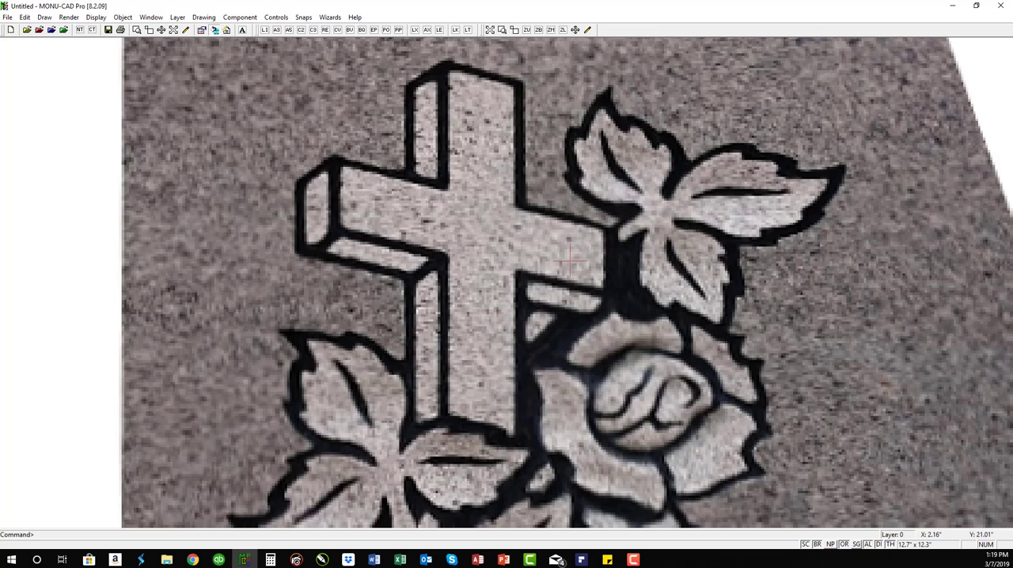
{"action": "type", "text": "lc"}
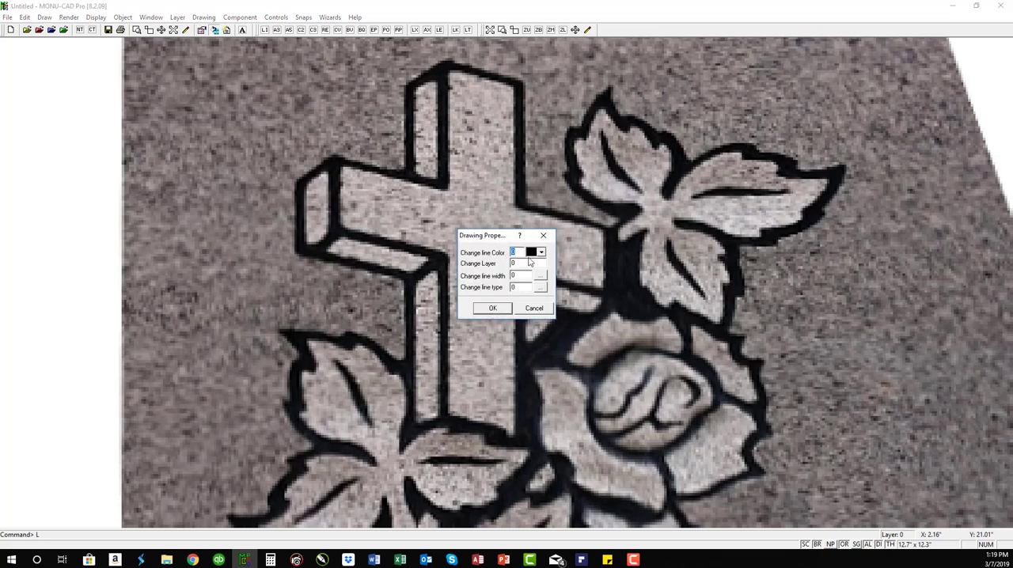
{"action": "left_click", "coordinate": [544, 251]}
{"action": "left_click", "coordinate": [542, 251]}
{"action": "left_click", "coordinate": [492, 309]}
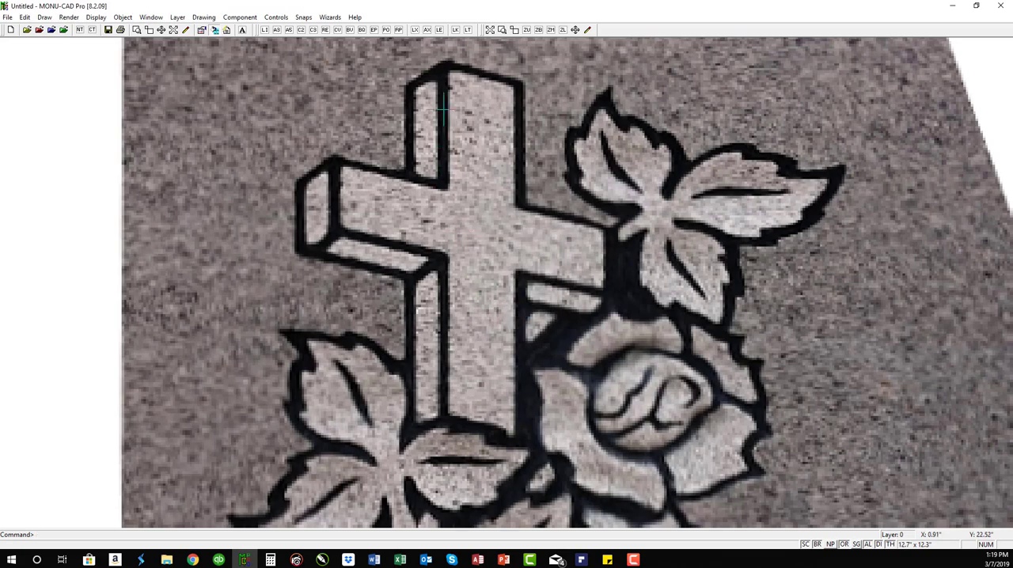
{"action": "left_click", "coordinate": [449, 71]}
{"action": "left_click", "coordinate": [448, 410]}
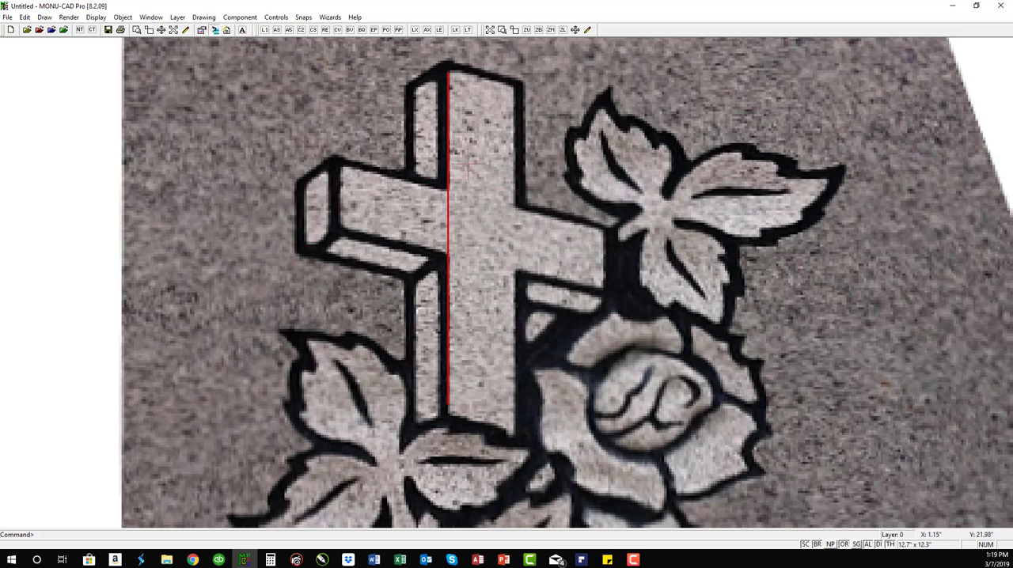
Step: Draw a line parallel to the traced upright edge, offset .09375, along the other side of the outline on the cross's upper arm
{"action": "type", "text": "sl"}
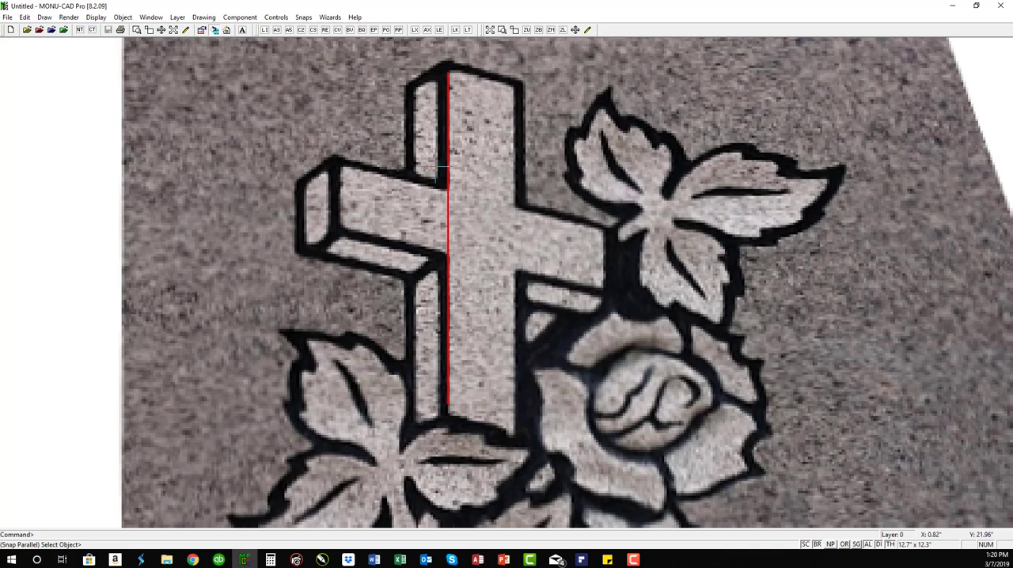
{"action": "left_click", "coordinate": [441, 159]}
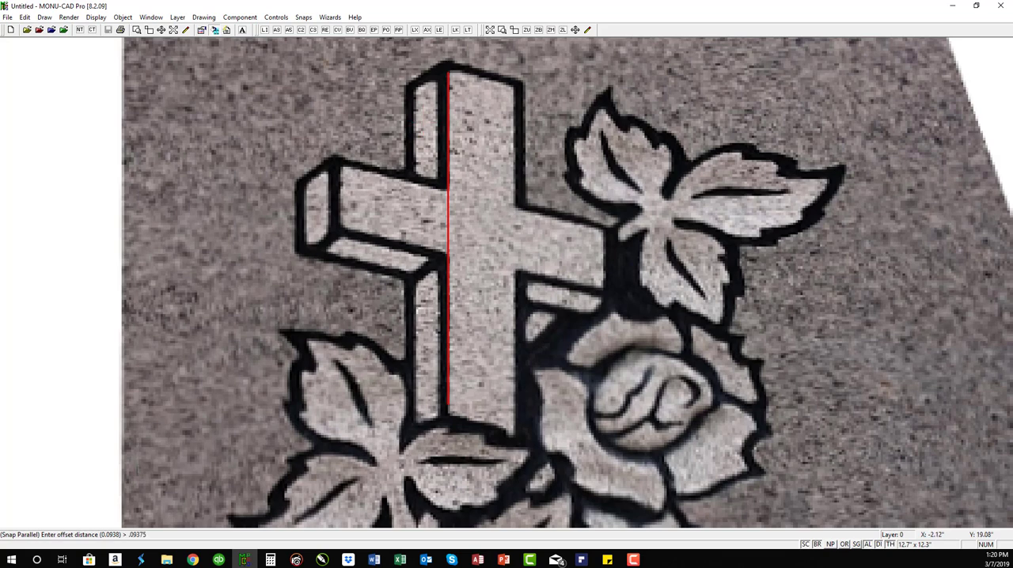
{"action": "key", "text": "Return"}
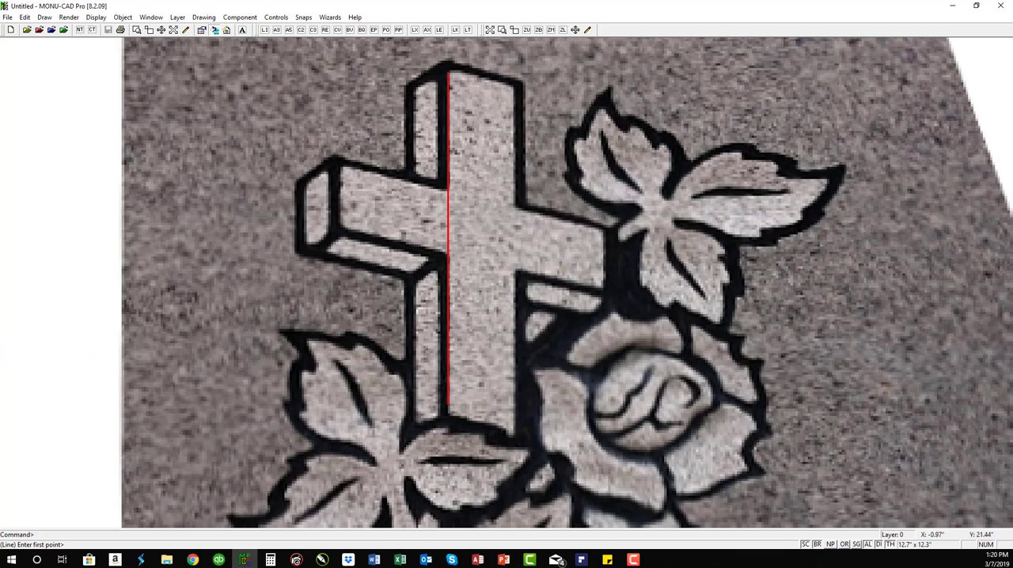
{"action": "left_click", "coordinate": [439, 70]}
{"action": "left_click", "coordinate": [439, 182]}
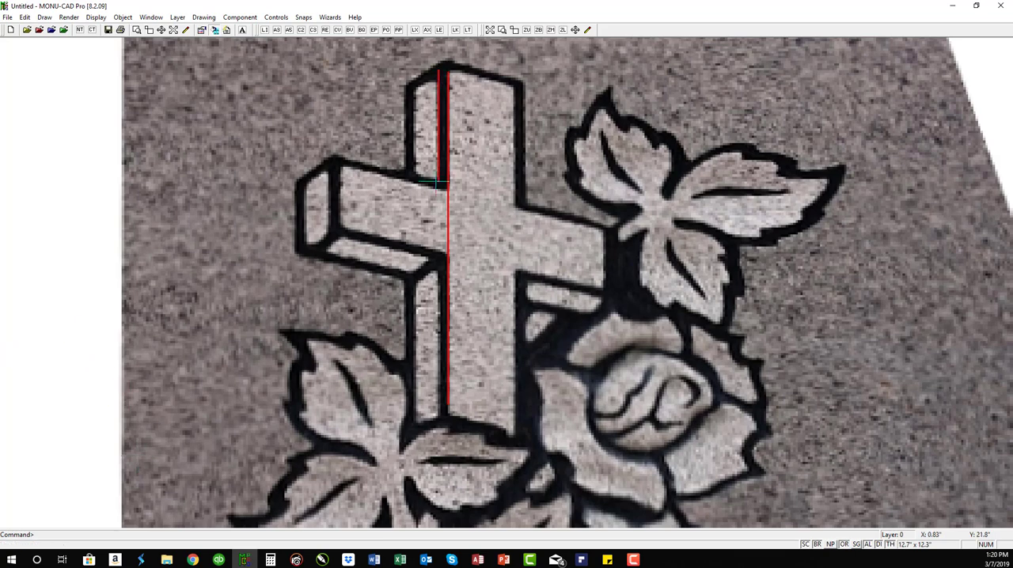
Step: Draw another parallel line at the same offset along the outline of the cross's lower shaft, below the crossbar
{"action": "key", "text": "space"}
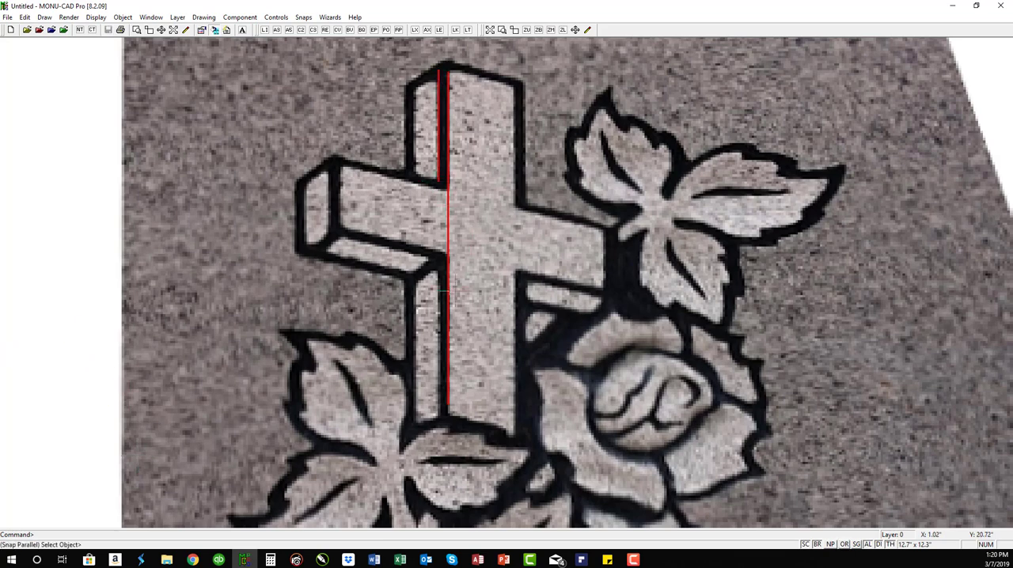
{"action": "left_click", "coordinate": [448, 286]}
{"action": "key", "text": "Return"}
{"action": "left_click", "coordinate": [439, 269]}
{"action": "left_click", "coordinate": [439, 413]}
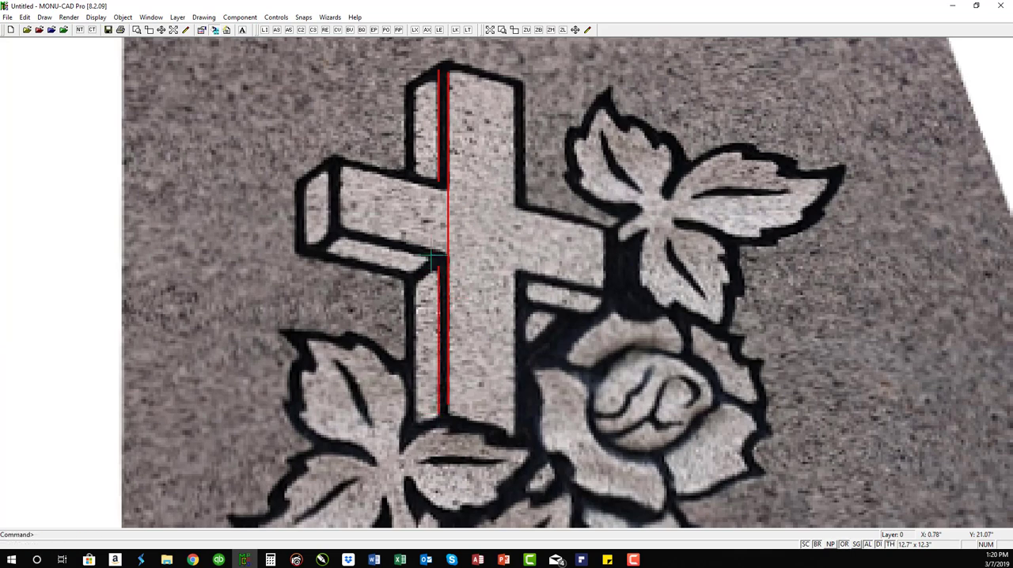
Step: Draw a parallel line offset .25 along the outer edge of the upper arm's side face, extending down into the crossbar
{"action": "key", "text": "space"}
{"action": "left_click", "coordinate": [442, 124]}
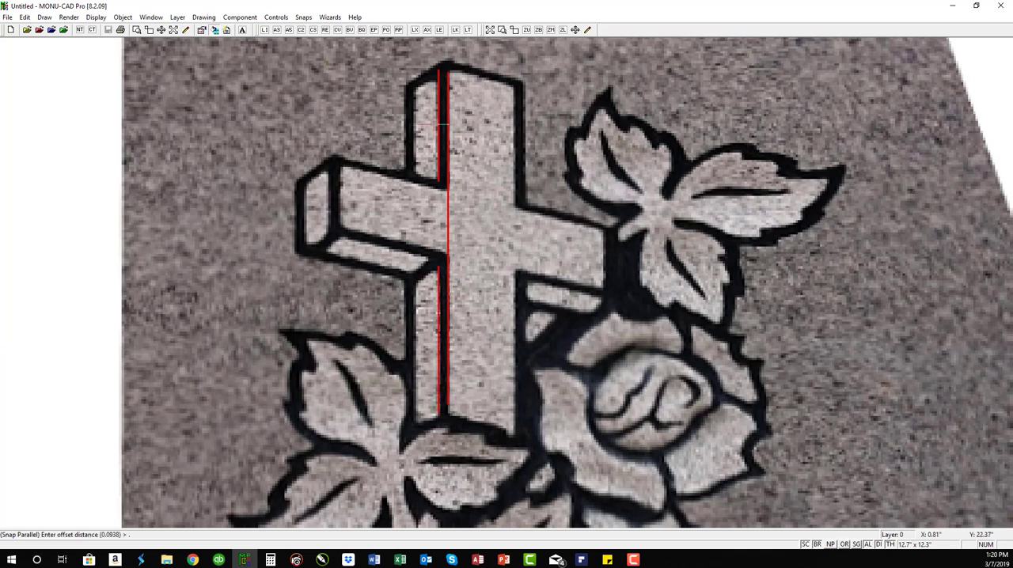
{"action": "key", "text": "Return"}
{"action": "left_click", "coordinate": [413, 69]}
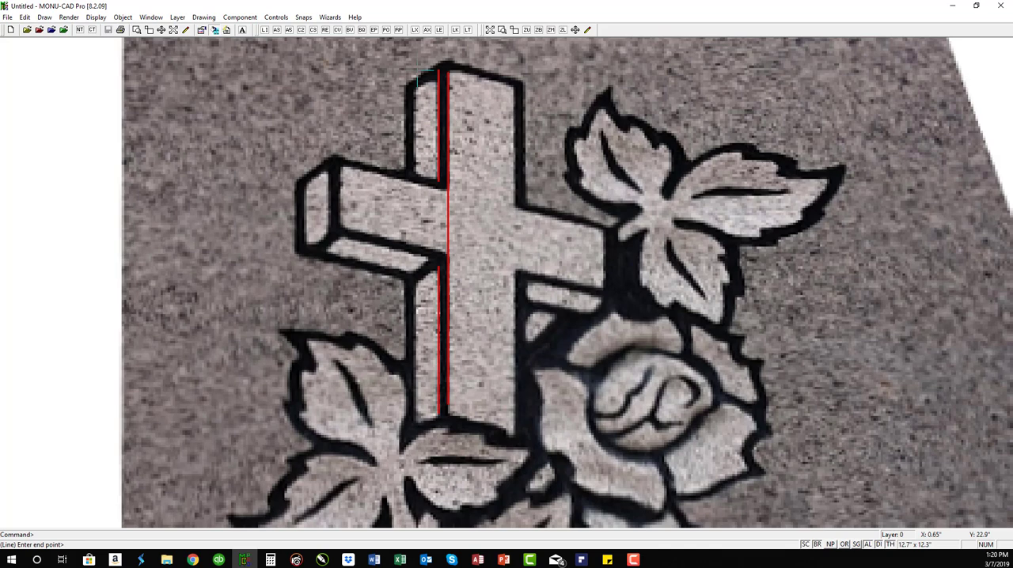
{"action": "left_click", "coordinate": [413, 196]}
Step: Draw a parallel line offset 0.0938 outward from the upper arm's side-face edge, along the outside of the black outline
{"action": "key", "text": "space"}
{"action": "left_click", "coordinate": [416, 135]}
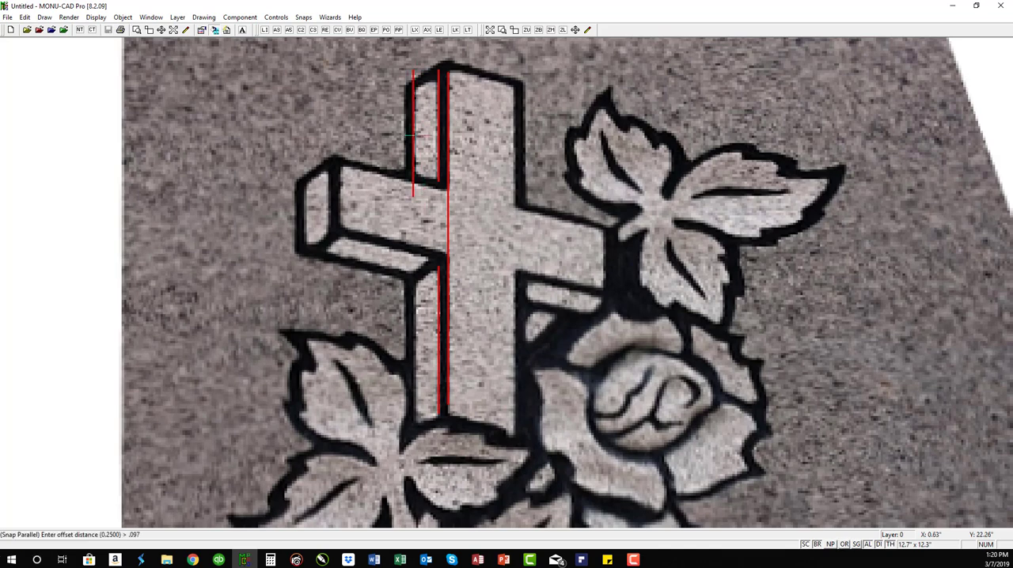
{"action": "type", "text": ".093"}
{"action": "key", "text": "Return"}
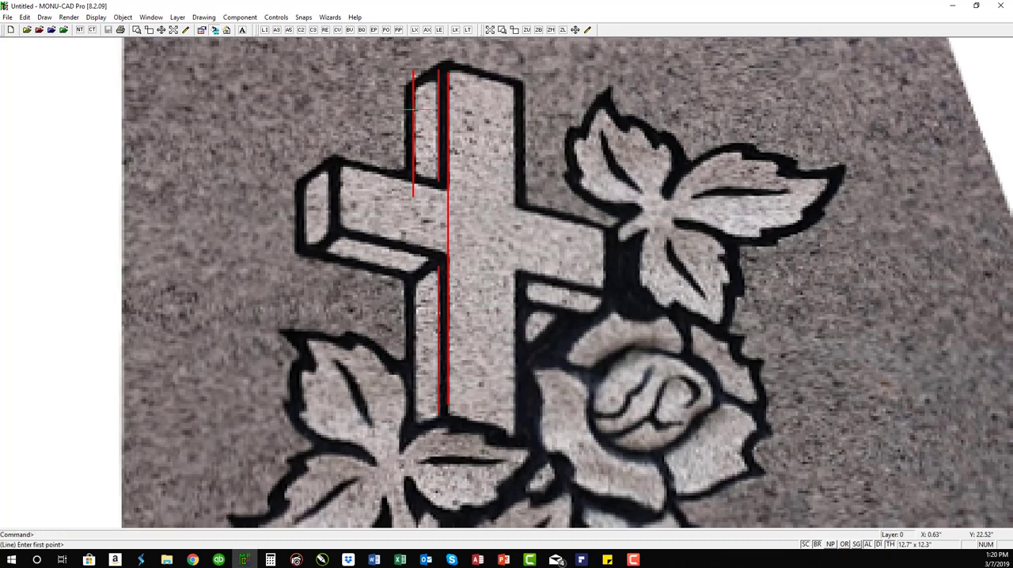
{"action": "left_click", "coordinate": [403, 204]}
Step: Draw a parallel line offset .25 along the outer edge of the side face on the cross's lower shaft
{"action": "type", "text": "sl"}
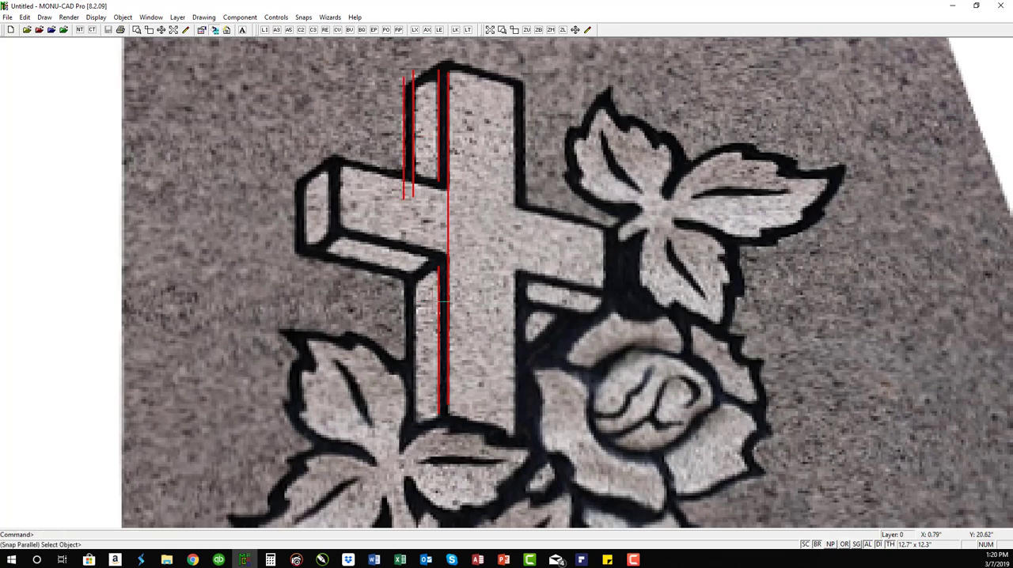
{"action": "left_click", "coordinate": [437, 290]}
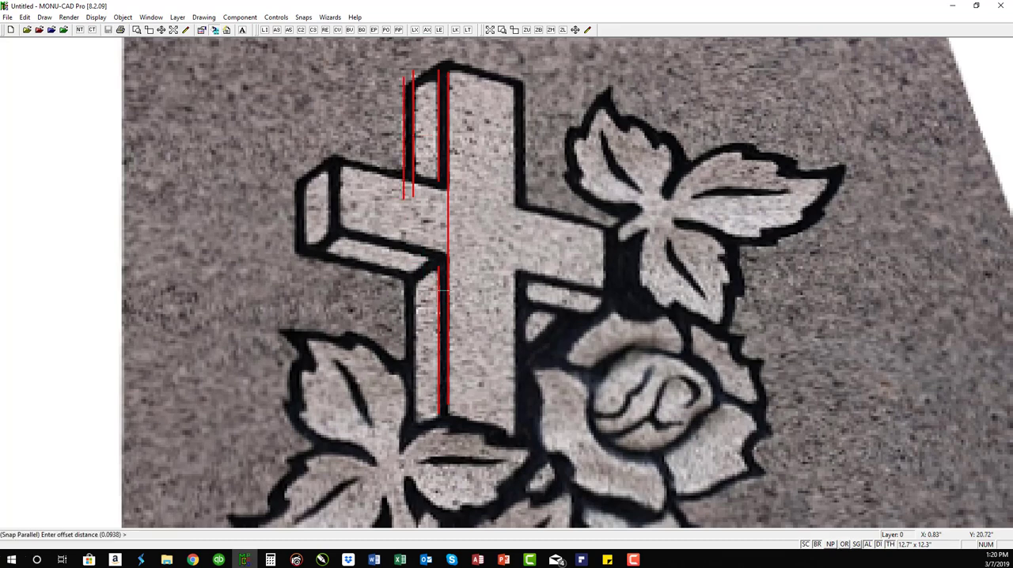
{"action": "type", "text": ".25"}
{"action": "key", "text": "Return"}
Step: Draw a parallel line offset 0.0938 outward from the lower shaft's side-face edge, along the outside of the black outline
{"action": "left_click", "coordinate": [407, 295]}
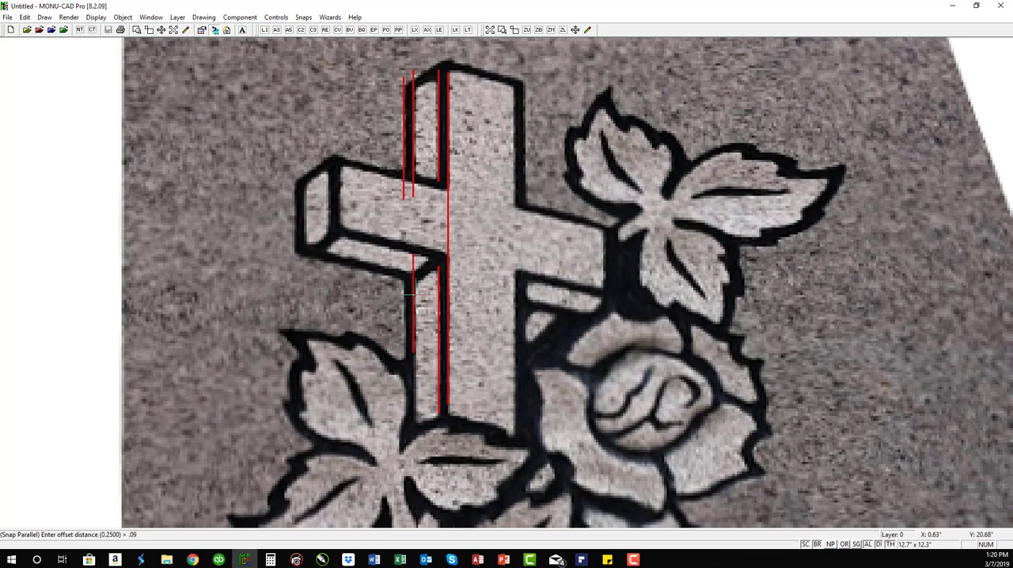
{"action": "key", "text": "Return"}
{"action": "left_click", "coordinate": [404, 272]}
{"action": "left_click", "coordinate": [403, 385]}
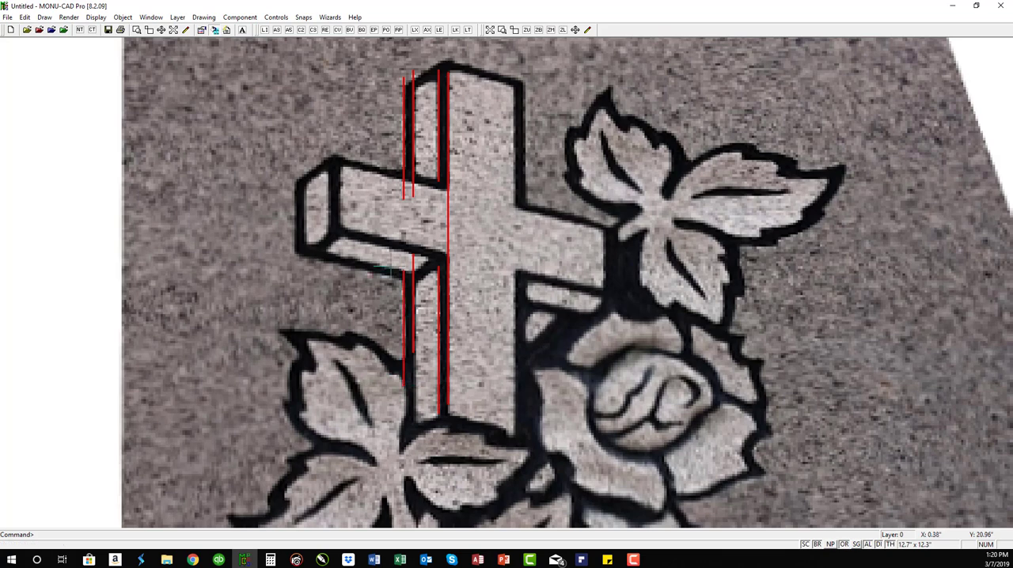
Step: Draw a line along the crossbar front face's lower edge and parallel lines offset 0.0938 below it on both sides of the shaft
{"action": "left_click", "coordinate": [342, 227]}
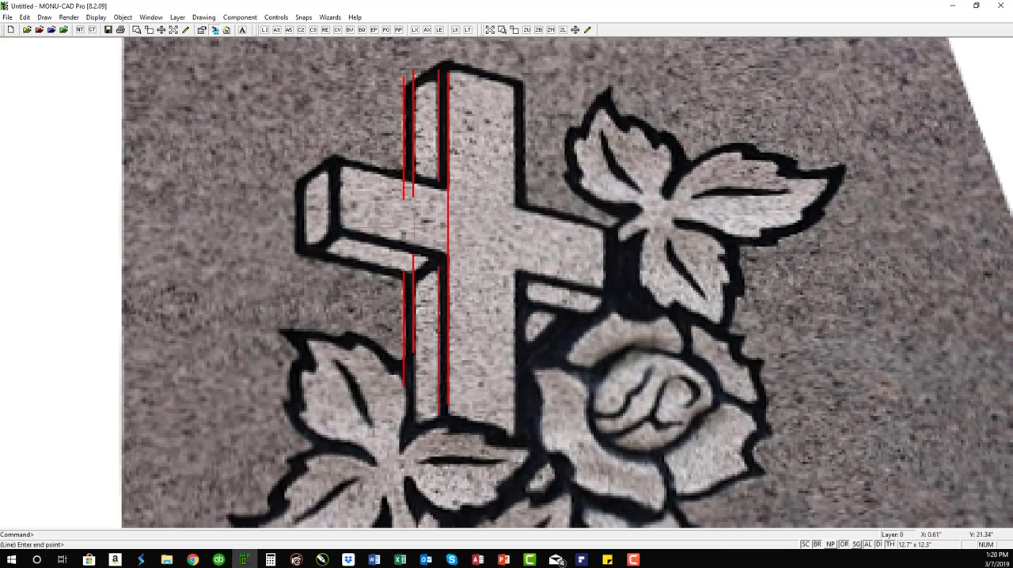
{"action": "left_click", "coordinate": [602, 289]}
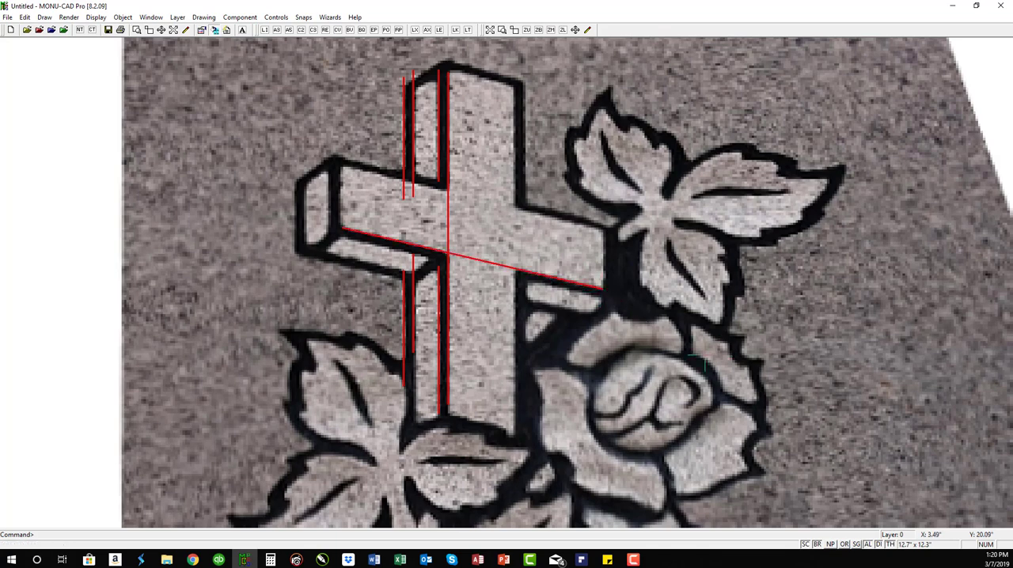
{"action": "type", "text": "sp"}
{"action": "left_click", "coordinate": [567, 280]}
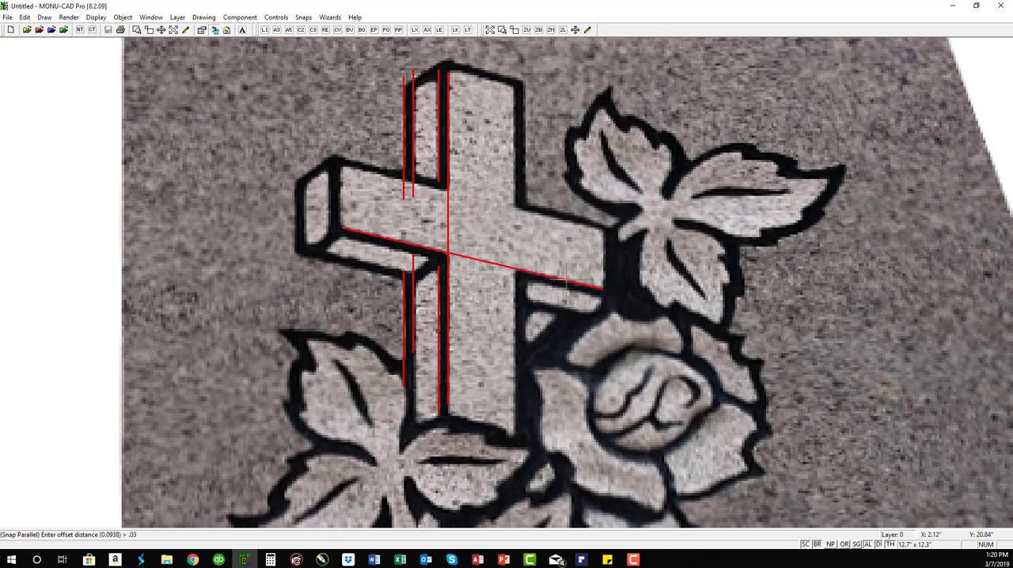
{"action": "key", "text": "Return"}
{"action": "left_click", "coordinate": [520, 284]}
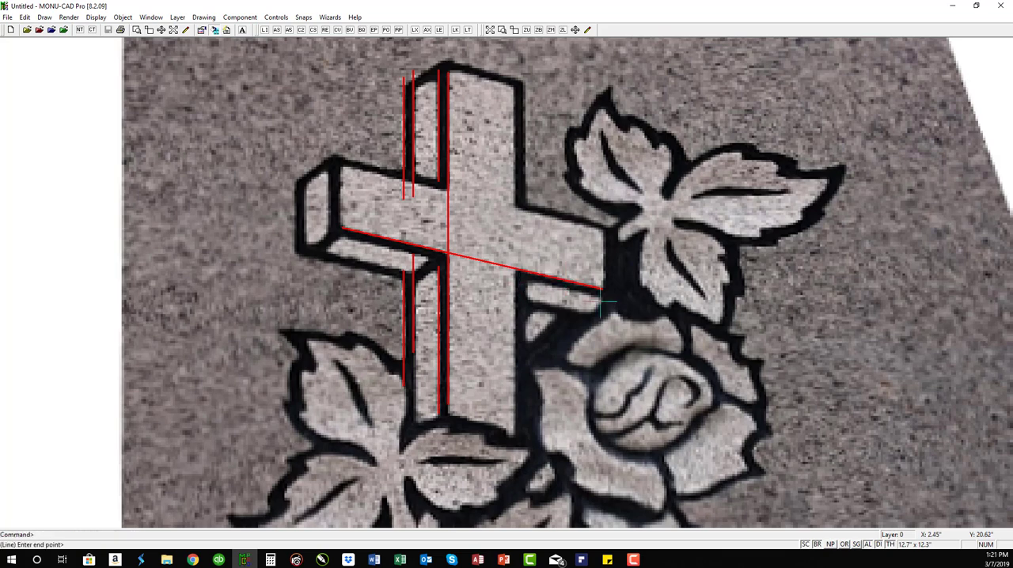
{"action": "left_click", "coordinate": [601, 304]}
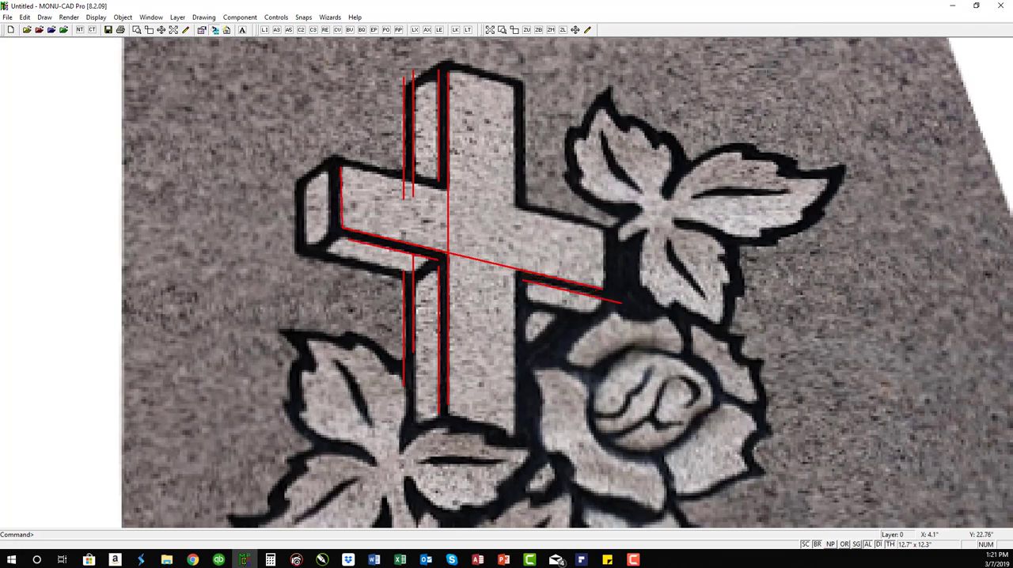
Step: Erase the vertical line at the crossbar's left end and redraw it with ortho on, up from the lower-left corner of the front face
{"action": "type", "text": "we"}
{"action": "left_click", "coordinate": [324, 158]}
{"action": "left_click", "coordinate": [368, 239]}
{"action": "type", "text": "li"}
{"action": "left_click", "coordinate": [342, 227]}
{"action": "type", "text": "or"}
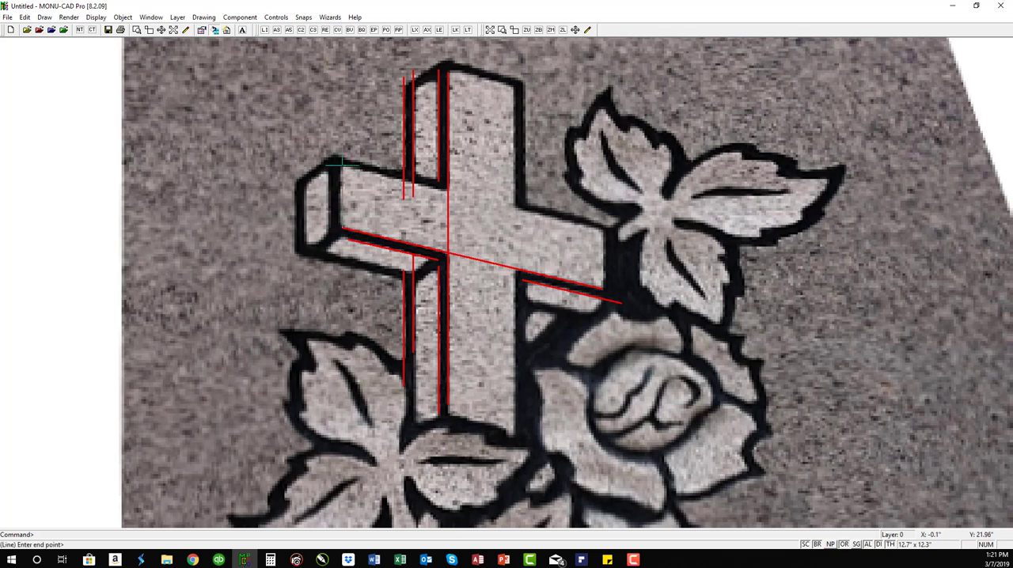
{"action": "left_click", "coordinate": [342, 167]}
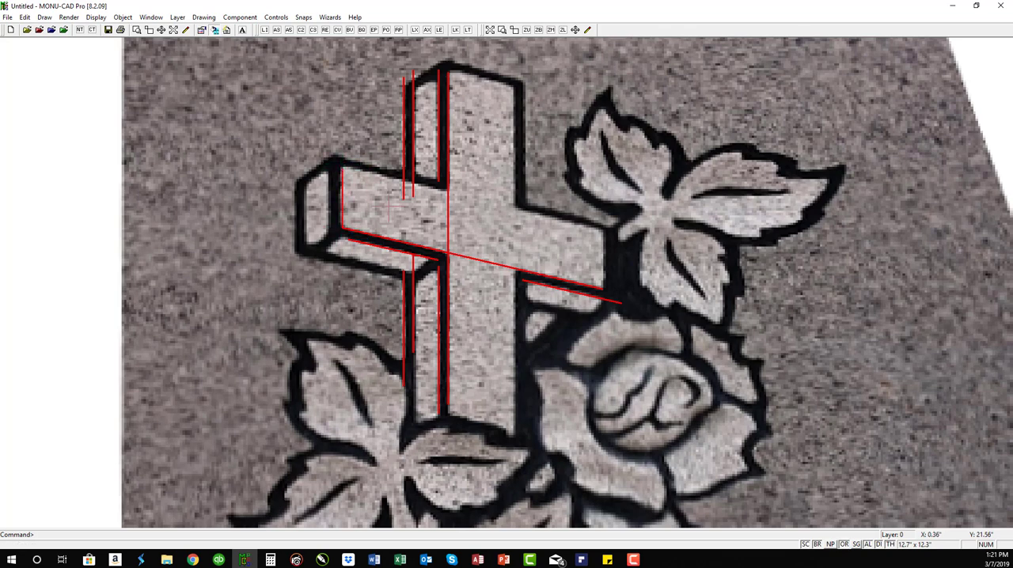
Step: Draw a parallel line offset 0.0938 to the left of the crossbar's vertical end edge, across the black outline
{"action": "type", "text": "sp"}
{"action": "left_click", "coordinate": [343, 197]}
{"action": "key", "text": "Return"}
{"action": "left_click", "coordinate": [331, 156]}
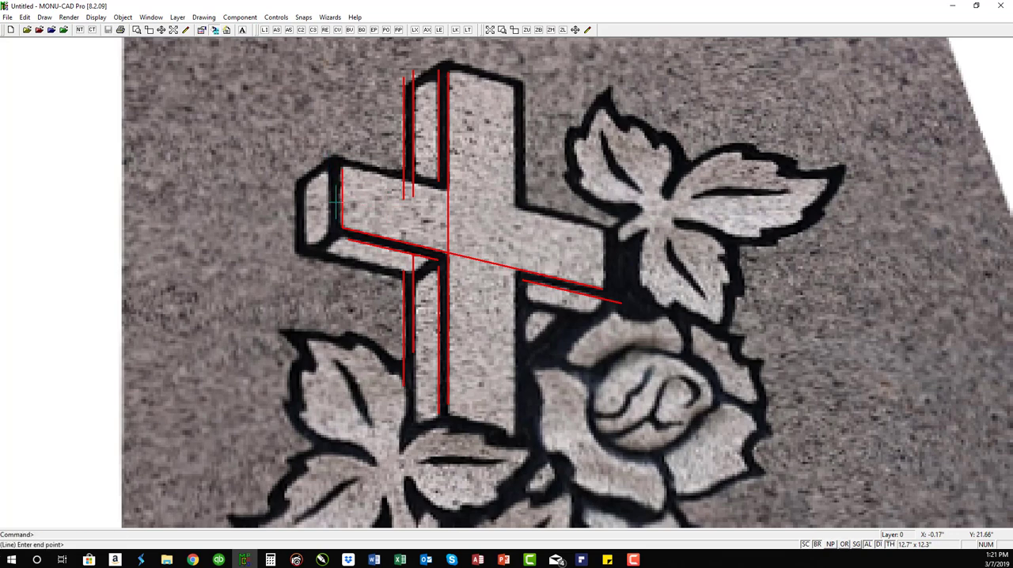
{"action": "left_click", "coordinate": [337, 244]}
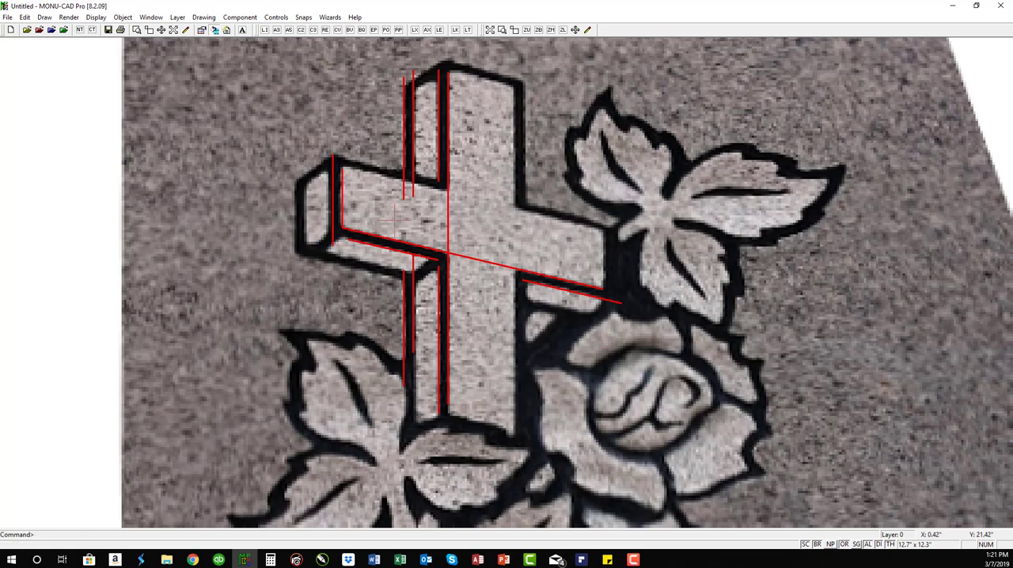
Step: Measure the width of the upper arm's front face
{"action": "type", "text": "md"}
{"action": "left_click", "coordinate": [441, 127]}
{"action": "left_click", "coordinate": [512, 126]}
Step: Draw a parallel line offset .625 from the shaft's left front edge, running the full height of its right front edge
{"action": "type", "text": "sl"}
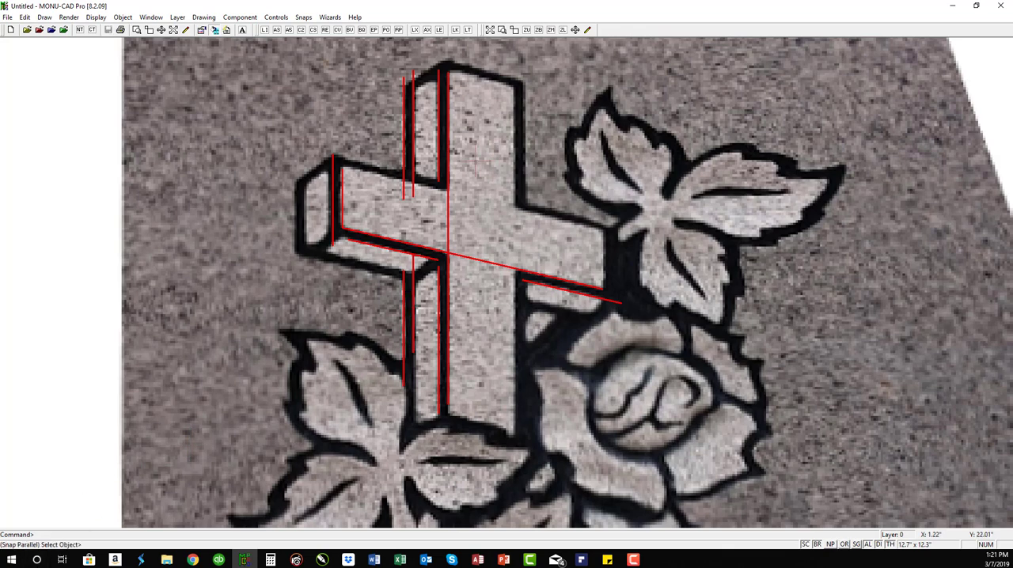
{"action": "left_click", "coordinate": [443, 166]}
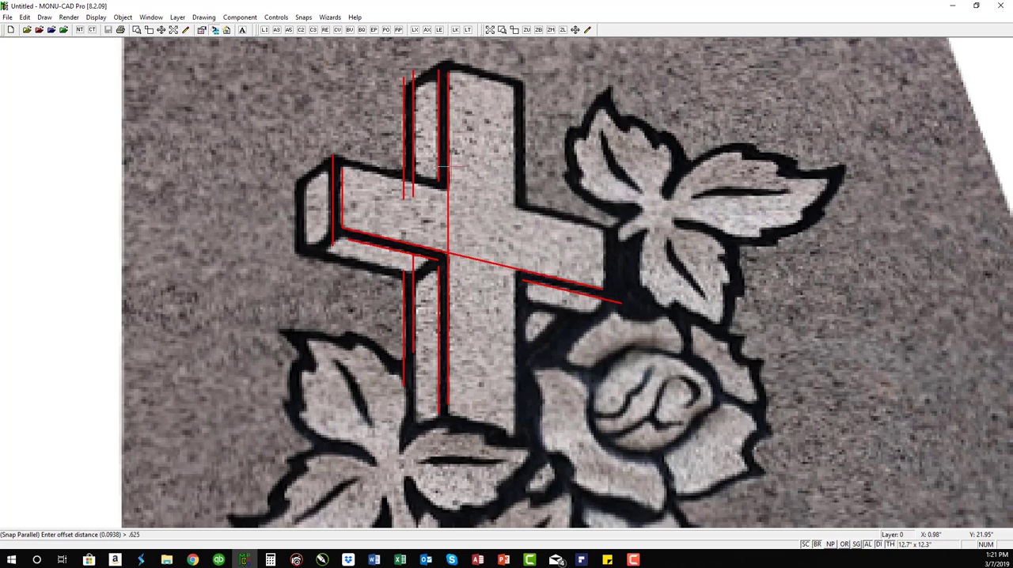
{"action": "key", "text": "Return"}
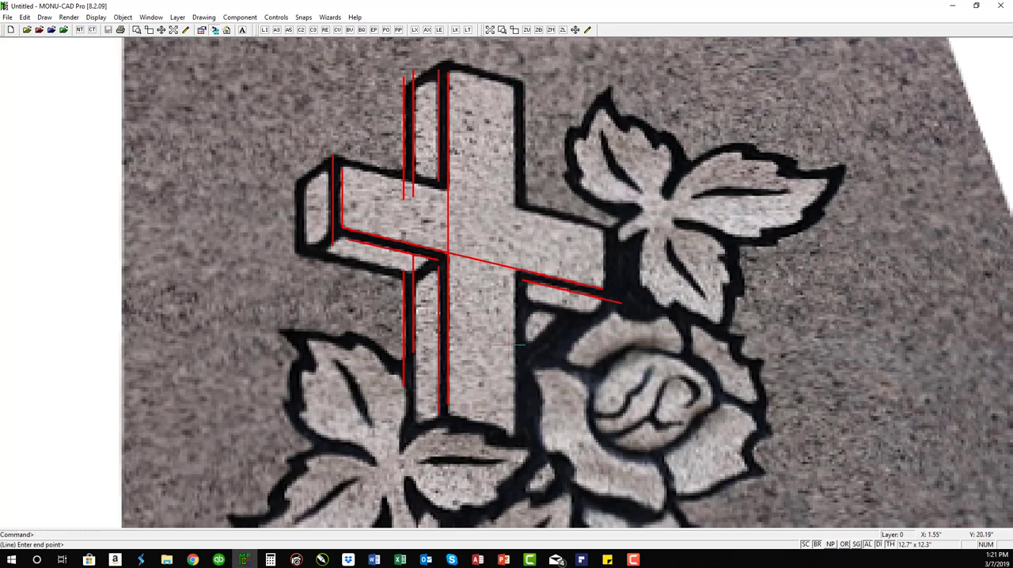
{"action": "left_click", "coordinate": [507, 372]}
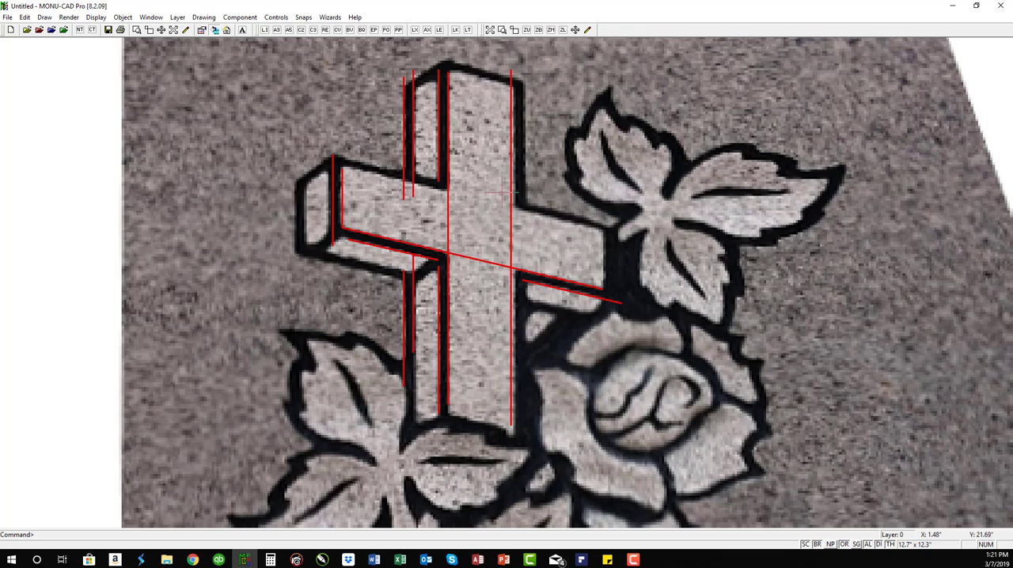
Step: Draw a parallel line offset 0.0938 outward from the shaft's right front edge, along the upper arm down to the crossbar
{"action": "type", "text": "sl"}
{"action": "left_click", "coordinate": [510, 149]}
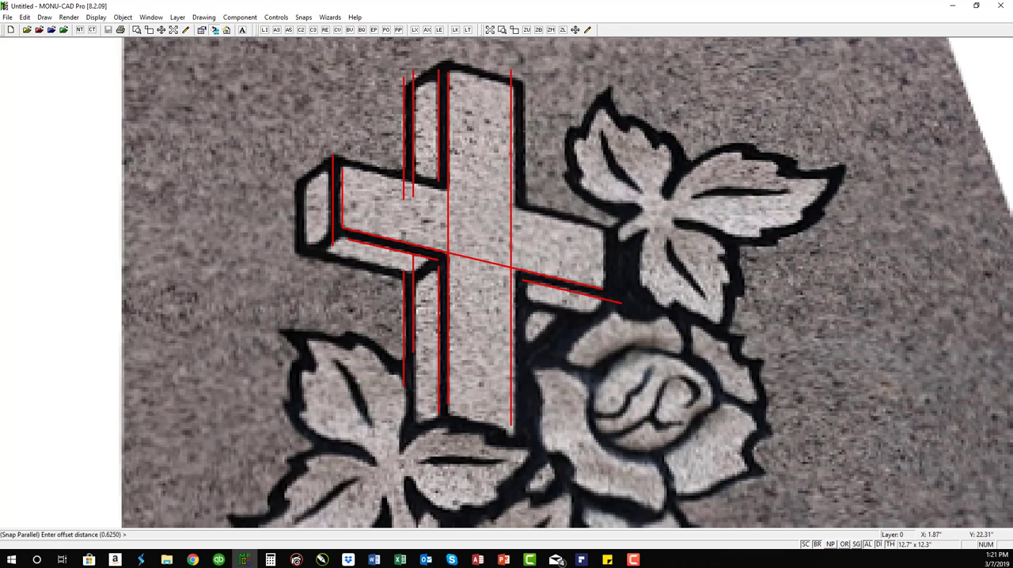
{"action": "key", "text": "Return"}
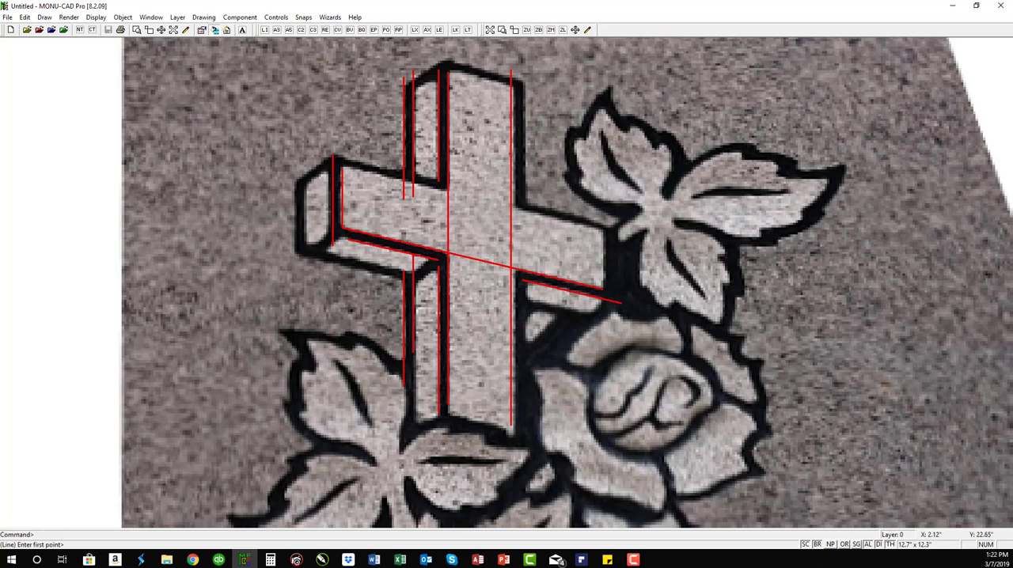
{"action": "left_click", "coordinate": [522, 84]}
{"action": "left_click", "coordinate": [532, 230]}
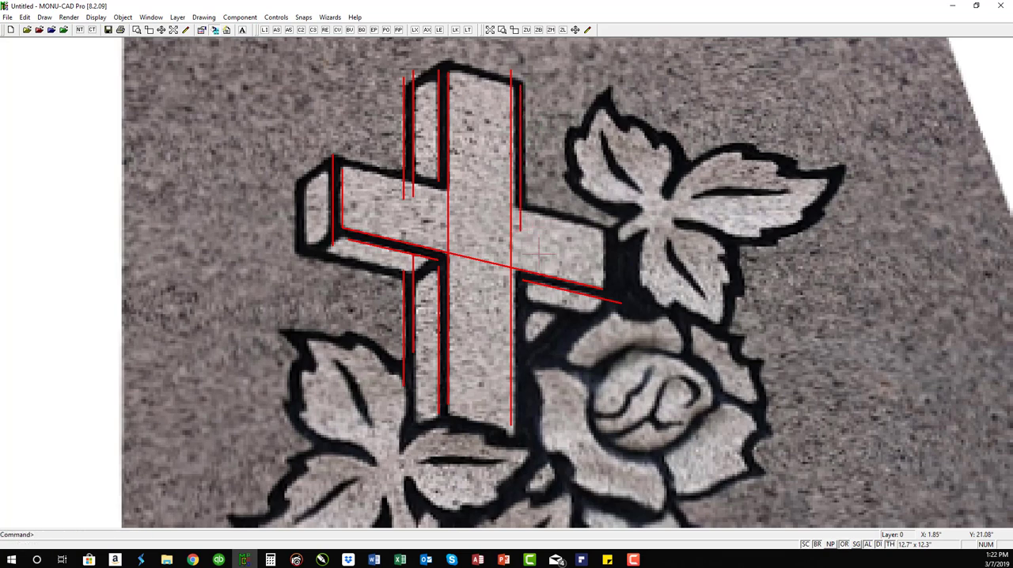
Step: Draw parallel lines offset .625 above the crossbar's lower front edge, along its upper edge on both sides of the shaft
{"action": "type", "text": "sl"}
{"action": "left_click", "coordinate": [556, 273]}
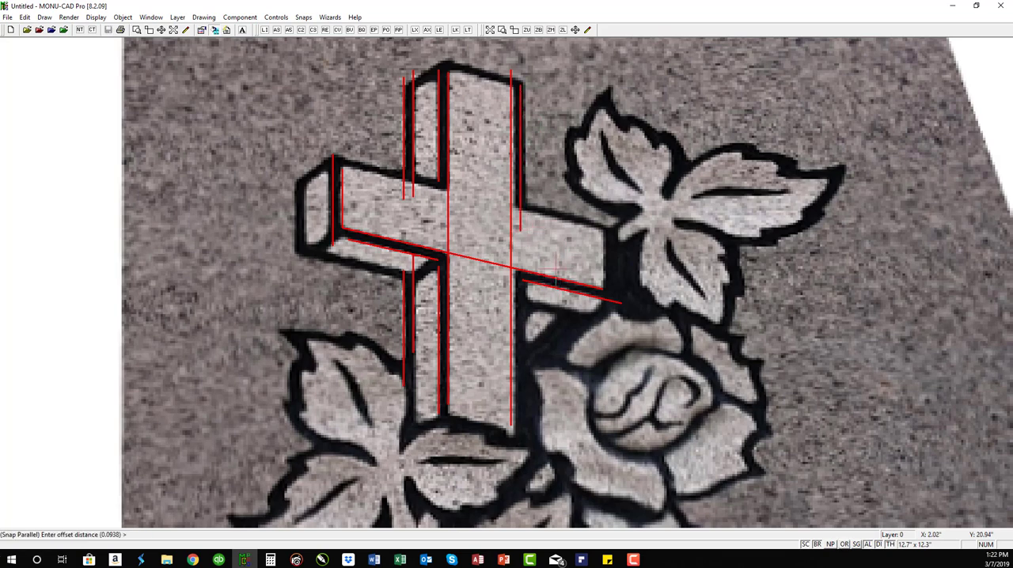
{"action": "type", "text": ".6"}
{"action": "key", "text": "Return"}
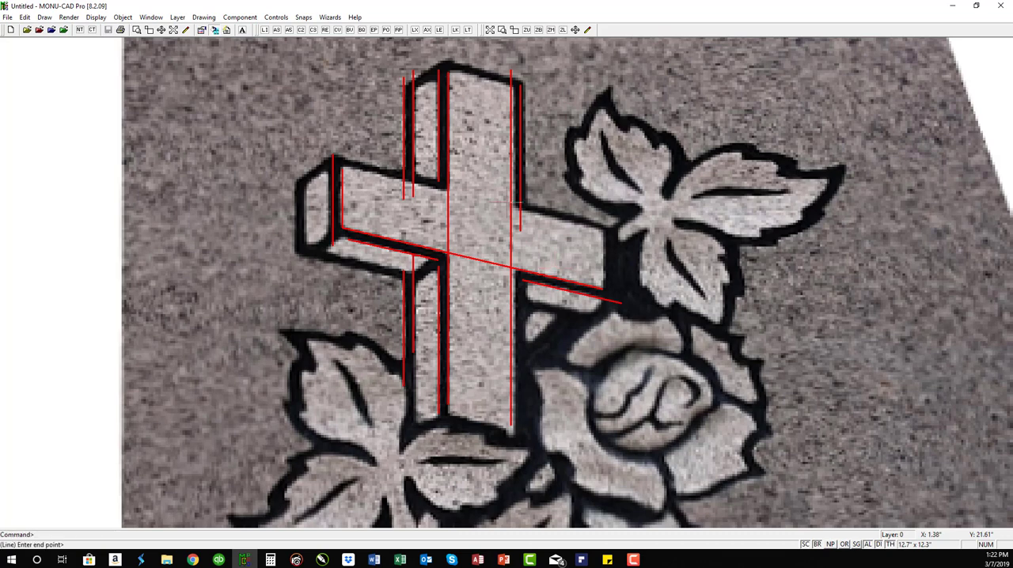
{"action": "left_click", "coordinate": [475, 191]}
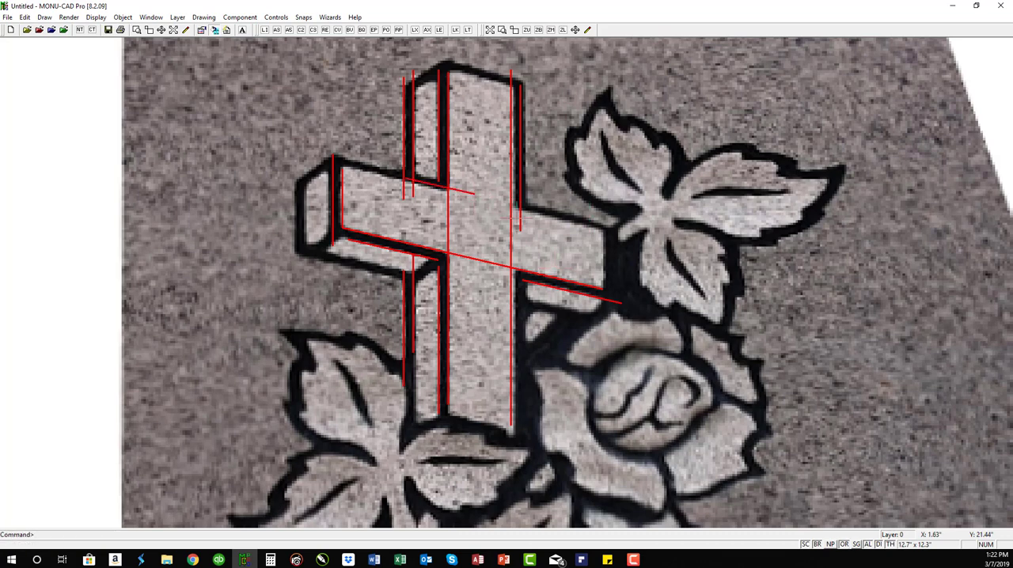
Step: Draw parallel lines offset 0.0938 above the crossbar's upper edge on both sides of the shaft
{"action": "type", "text": "sl"}
{"action": "left_click", "coordinate": [558, 213]}
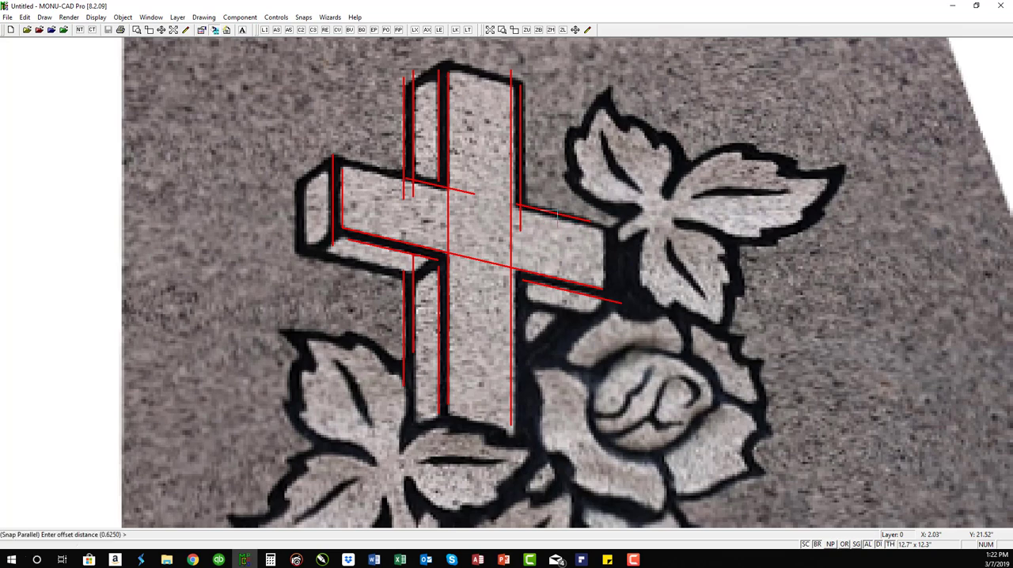
{"action": "key", "text": "Return"}
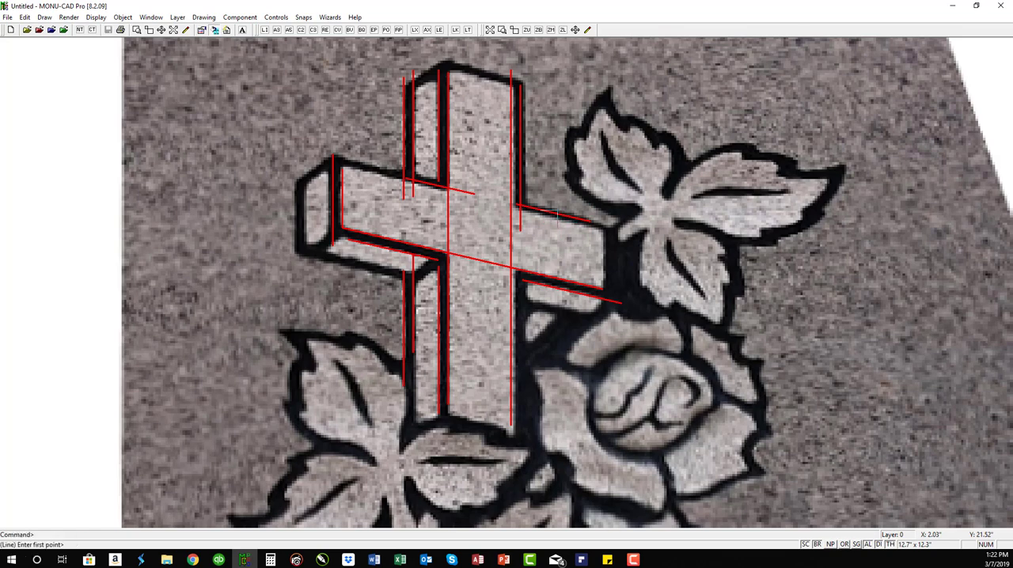
{"action": "key", "text": "Return"}
{"action": "left_click", "coordinate": [403, 180]}
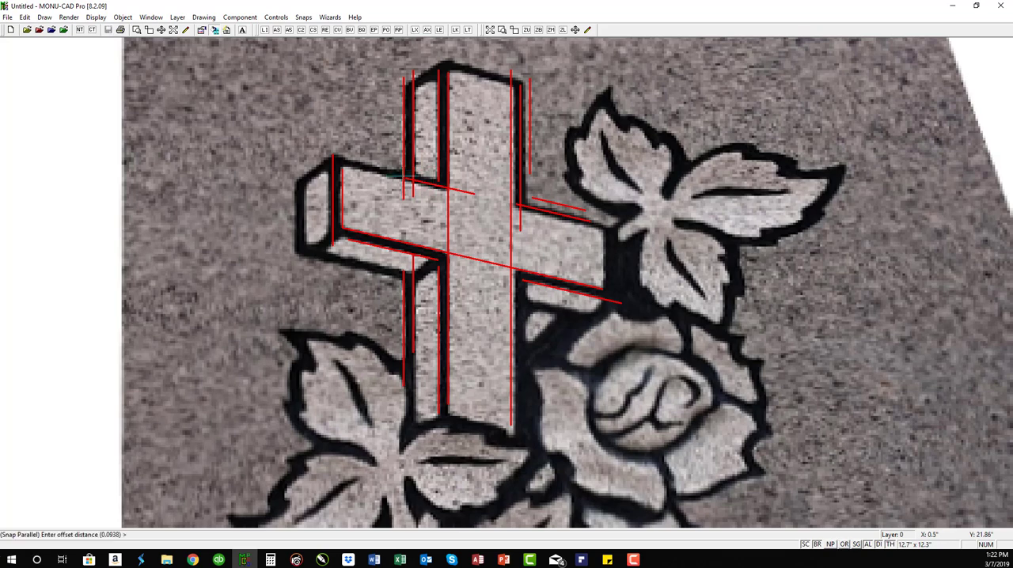
{"action": "key", "text": "Return"}
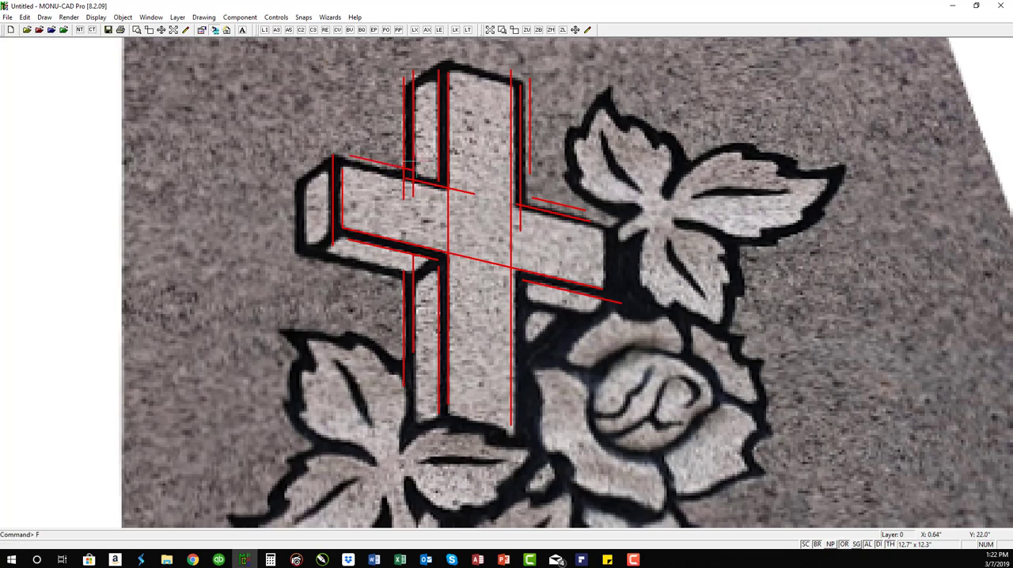
Step: Fillet the crossbar's inner and outer upper lines with the matching vertical lines at its left end to form sharp corners
{"action": "key", "text": "Return"}
{"action": "left_click", "coordinate": [429, 183]}
{"action": "left_click", "coordinate": [345, 190]}
{"action": "key", "text": "Return"}
{"action": "left_click", "coordinate": [363, 160]}
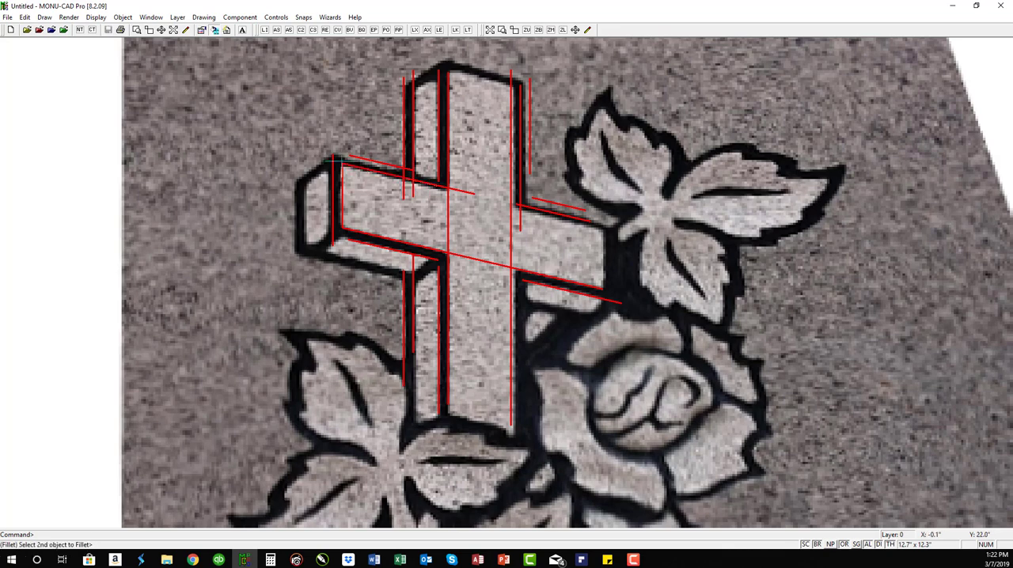
{"action": "left_click", "coordinate": [335, 160]}
Step: Fillet the crossbar's outer upper line with the upper arm's side-face edge, and its front upper edge with the shaft's left front edge
{"action": "key", "text": "Return"}
{"action": "left_click", "coordinate": [404, 175]}
{"action": "left_click", "coordinate": [415, 162]}
{"action": "key", "text": "Return"}
{"action": "left_click", "coordinate": [392, 176]}
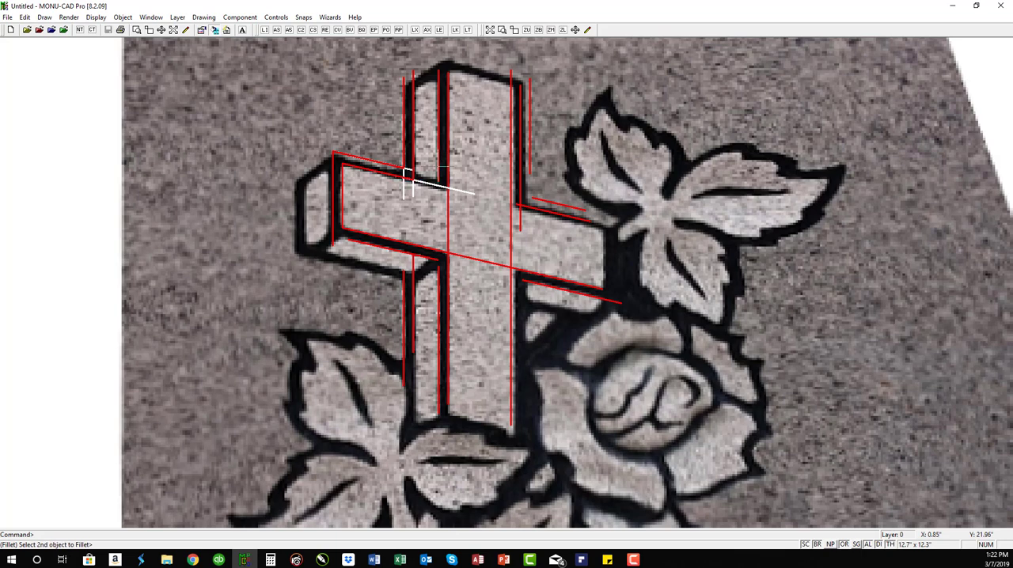
{"action": "left_click", "coordinate": [448, 189]}
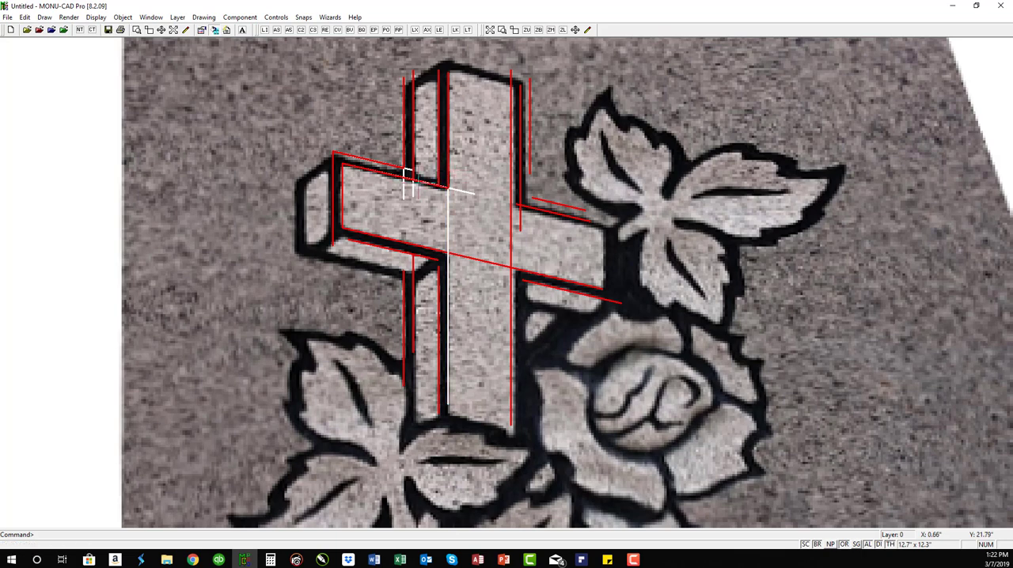
Step: Fillet the crossbar's outer upper line with the upper arm's inner side-face line and rejoin its left end to the outer vertical line
{"action": "key", "text": "Return"}
{"action": "left_click", "coordinate": [399, 168]}
{"action": "left_click", "coordinate": [441, 154]}
{"action": "key", "text": "Return"}
{"action": "left_click", "coordinate": [408, 174]}
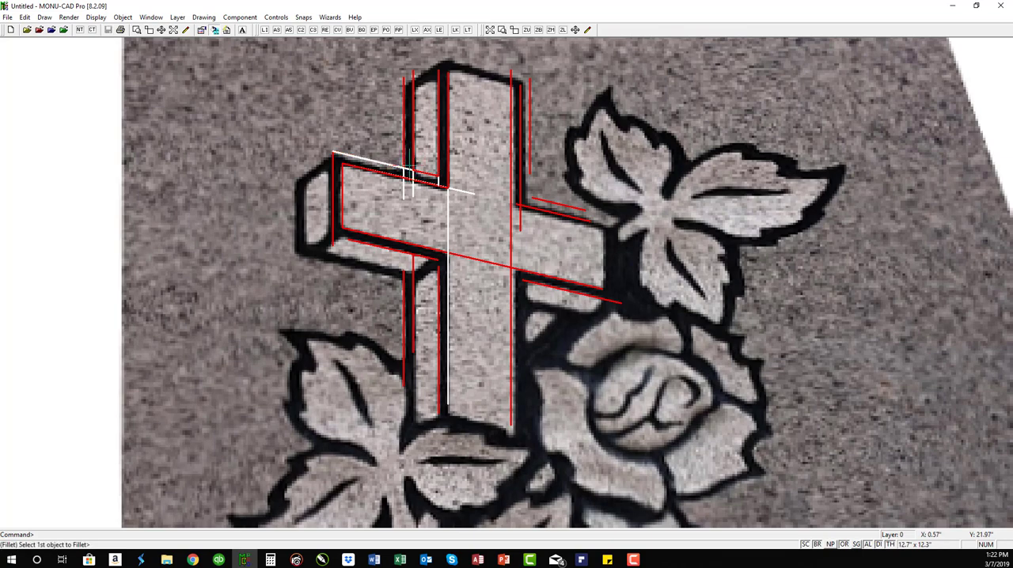
{"action": "key", "text": "Return"}
{"action": "left_click", "coordinate": [418, 174]}
{"action": "left_click", "coordinate": [333, 179]}
{"action": "type", "text": "rd"}
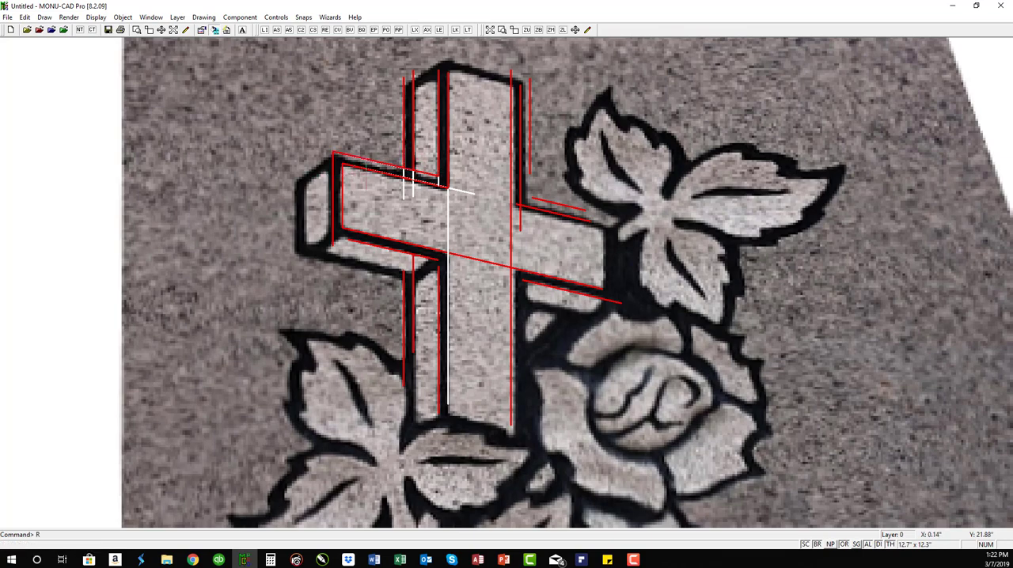
{"action": "type", "text": "zw"}
Step: Break the crossbar's outer upper line between the two vertical lines of the upper arm's left outline, removing the segment there
{"action": "left_click", "coordinate": [329, 131]}
{"action": "left_click", "coordinate": [491, 222]}
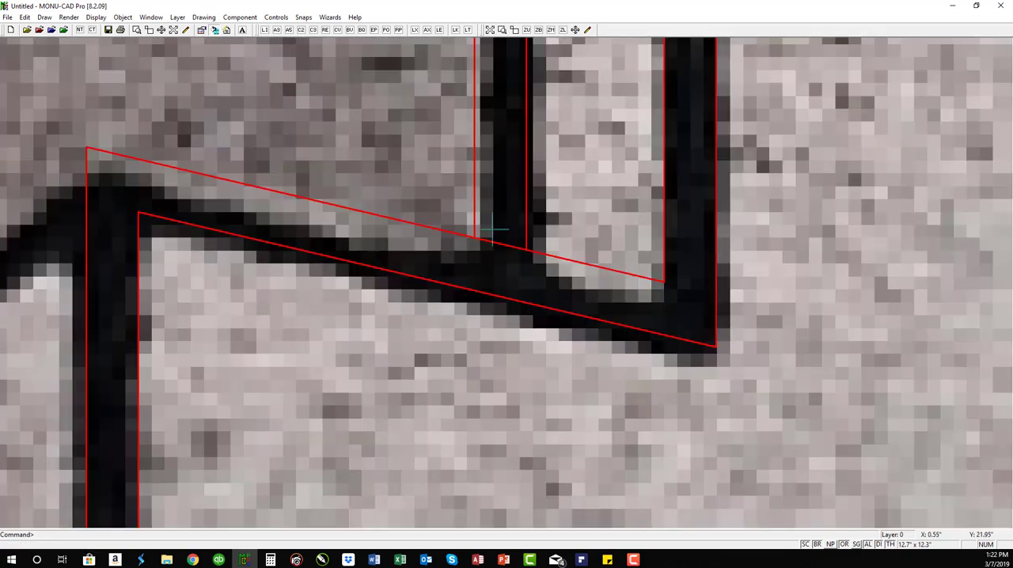
{"action": "type", "text": "O"}
{"action": "key", "text": "Return"}
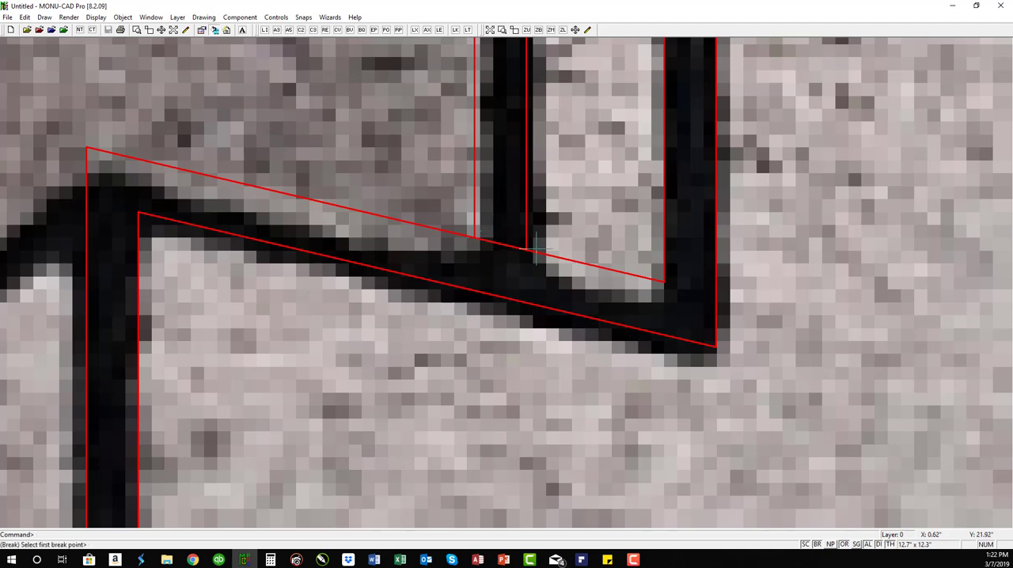
{"action": "left_click", "coordinate": [526, 251]}
{"action": "left_click", "coordinate": [475, 236]}
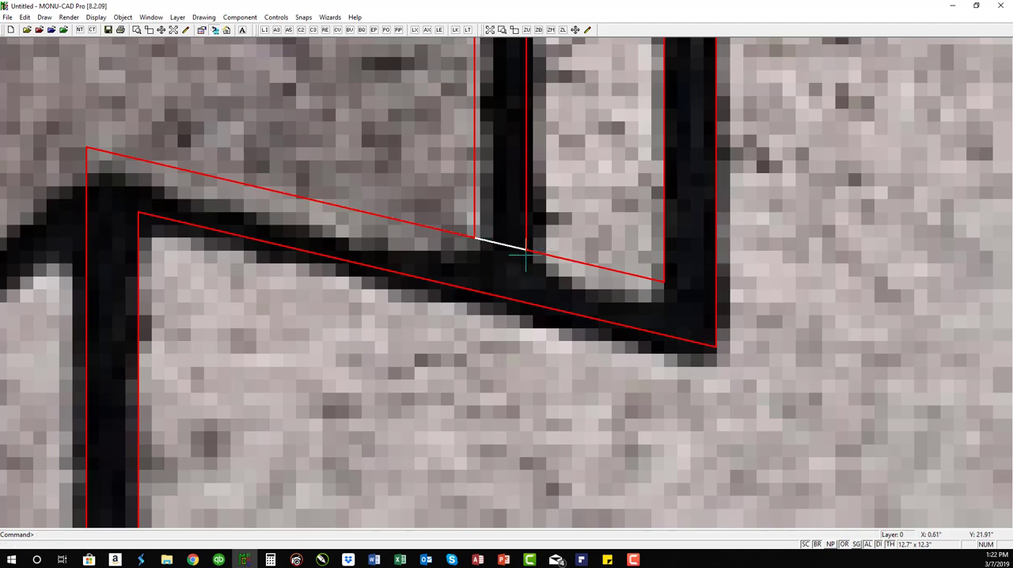
Step: Finish removing the crossbar segment, and hide and reshow the background photo to check the traced lines
{"action": "key", "text": "Return"}
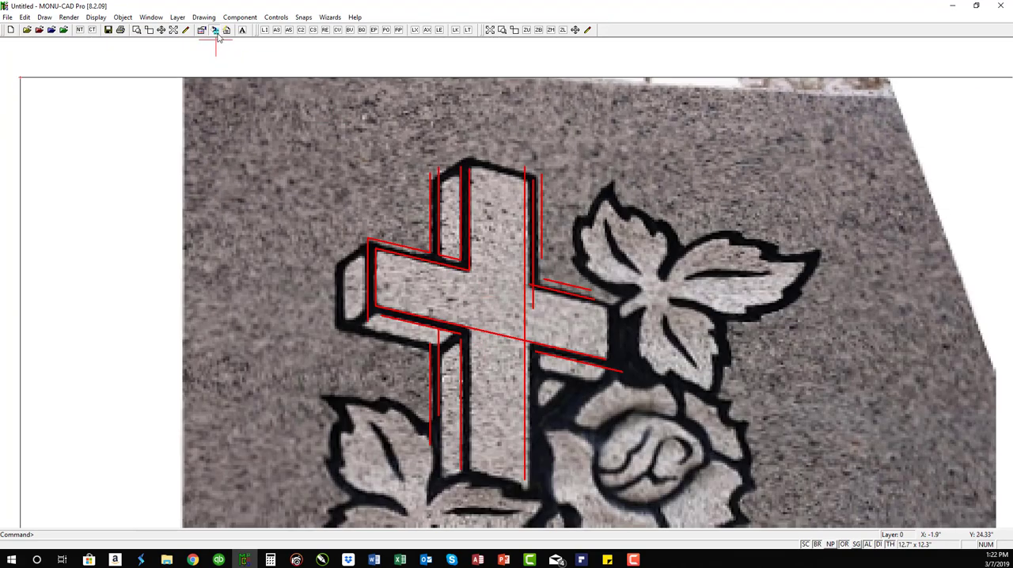
{"action": "left_click", "coordinate": [216, 30]}
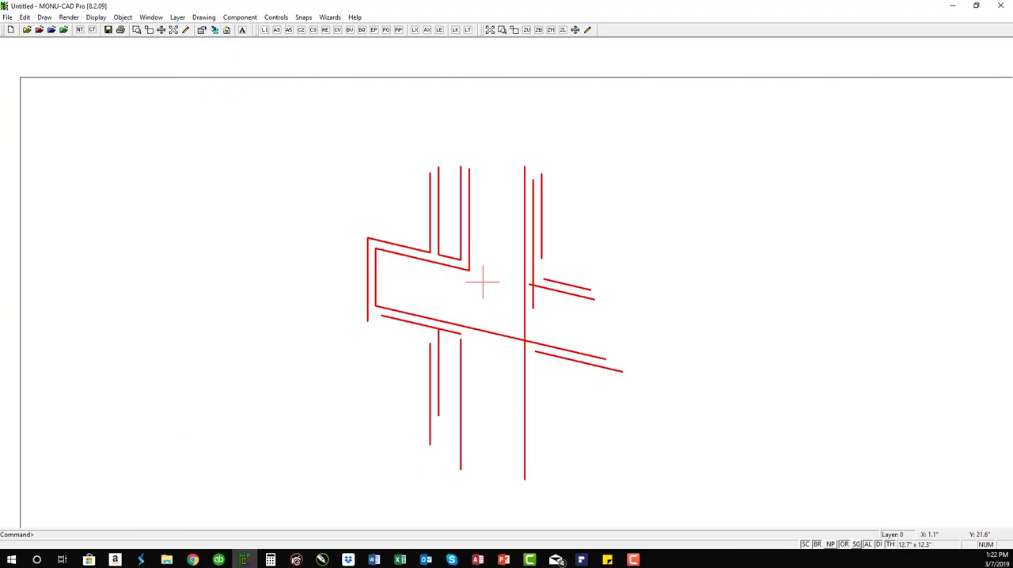
{"action": "left_click", "coordinate": [215, 31]}
Step: Draw a three-point arc along the lower left inner edge of the leaf nearest the cross's upper arm
{"action": "type", "text": "zw"}
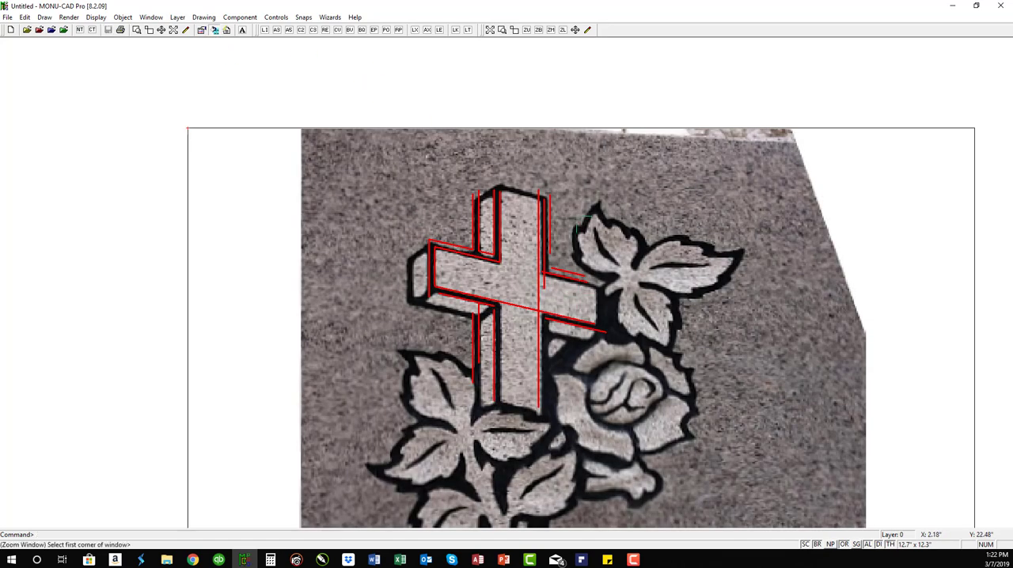
{"action": "left_click", "coordinate": [561, 201]}
{"action": "left_click", "coordinate": [752, 315]}
{"action": "type", "text": "a3"}
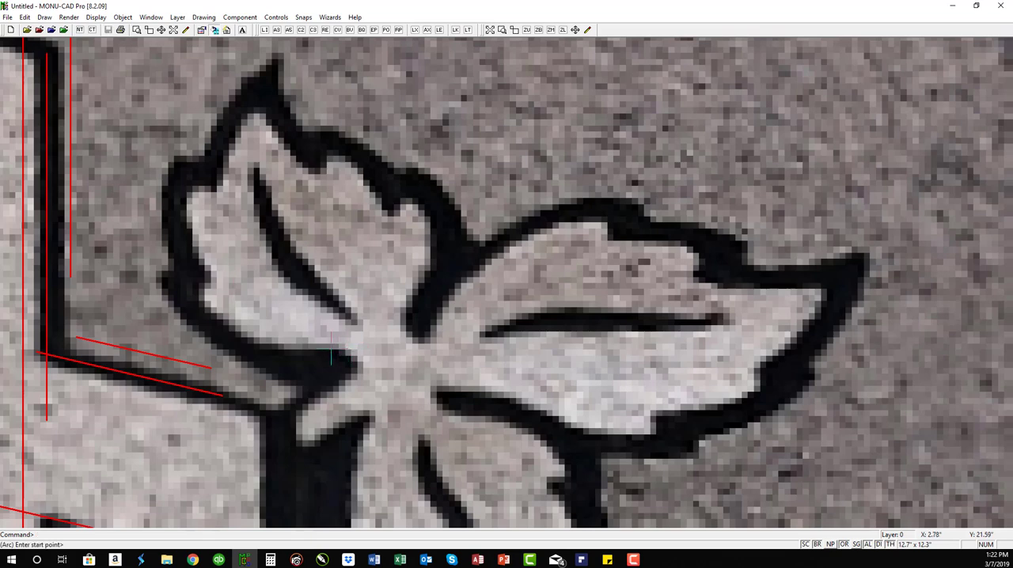
{"action": "left_click", "coordinate": [321, 358]}
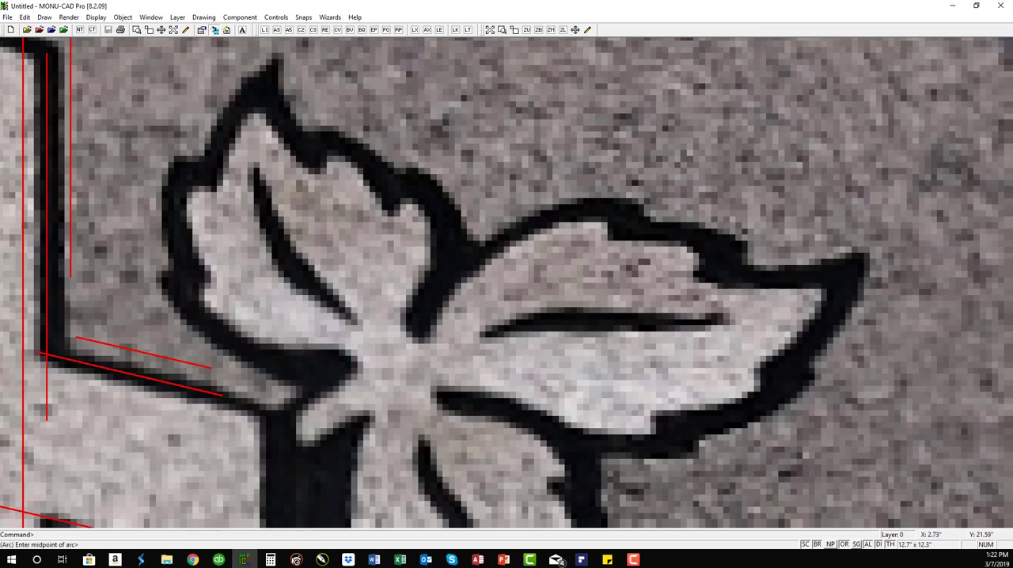
{"action": "left_click", "coordinate": [247, 340]}
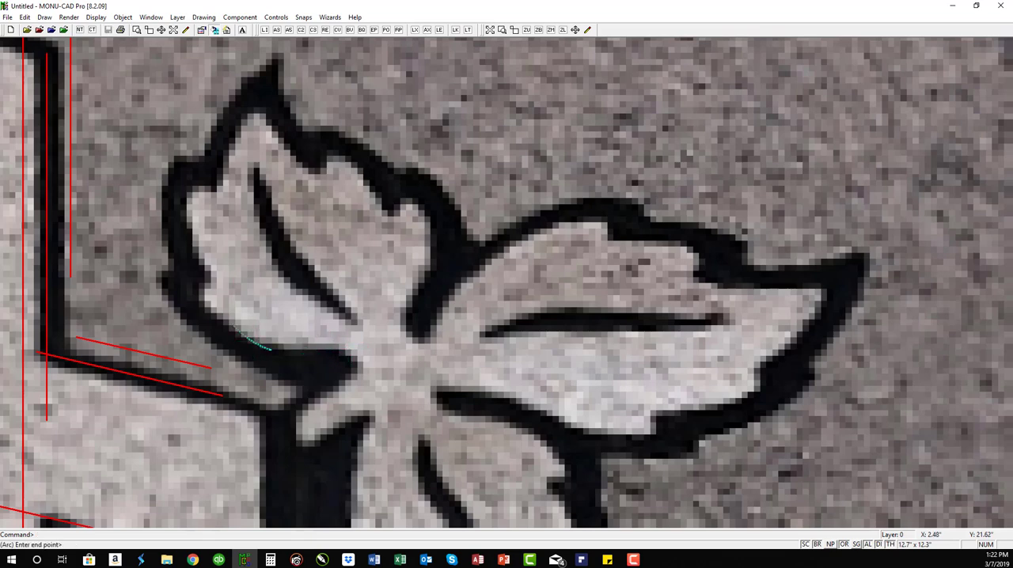
{"action": "left_click", "coordinate": [191, 286]}
{"action": "key", "text": "Escape"}
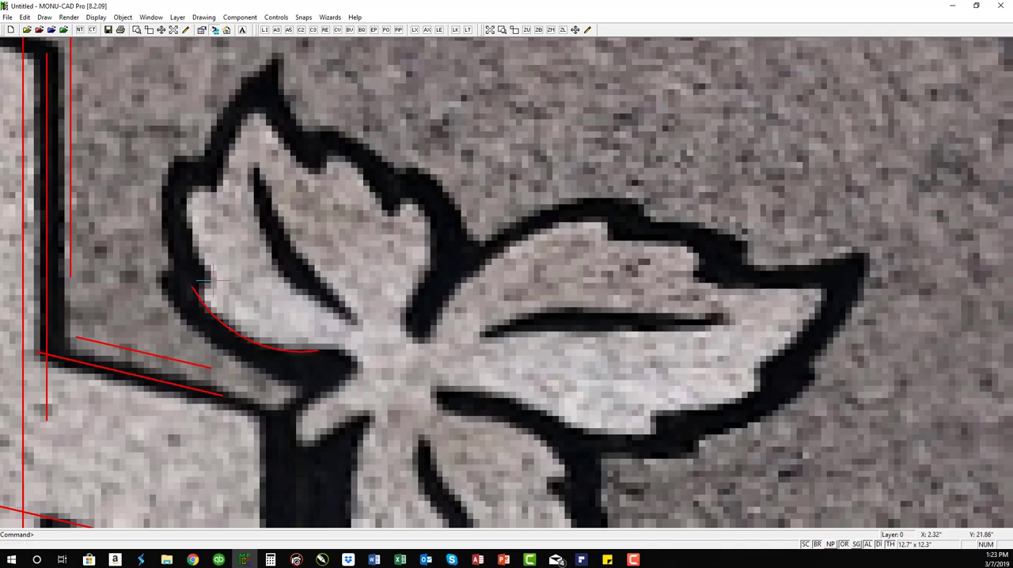
Step: Continue the leaf outline with a short notch line and a three-point arc up its left inner edge
{"action": "type", "text": "li"}
{"action": "left_click", "coordinate": [193, 286]}
{"action": "left_click", "coordinate": [212, 286]}
{"action": "key", "text": "Escape"}
{"action": "type", "text": "a3"}
{"action": "left_click", "coordinate": [213, 285]}
{"action": "left_click", "coordinate": [188, 237]}
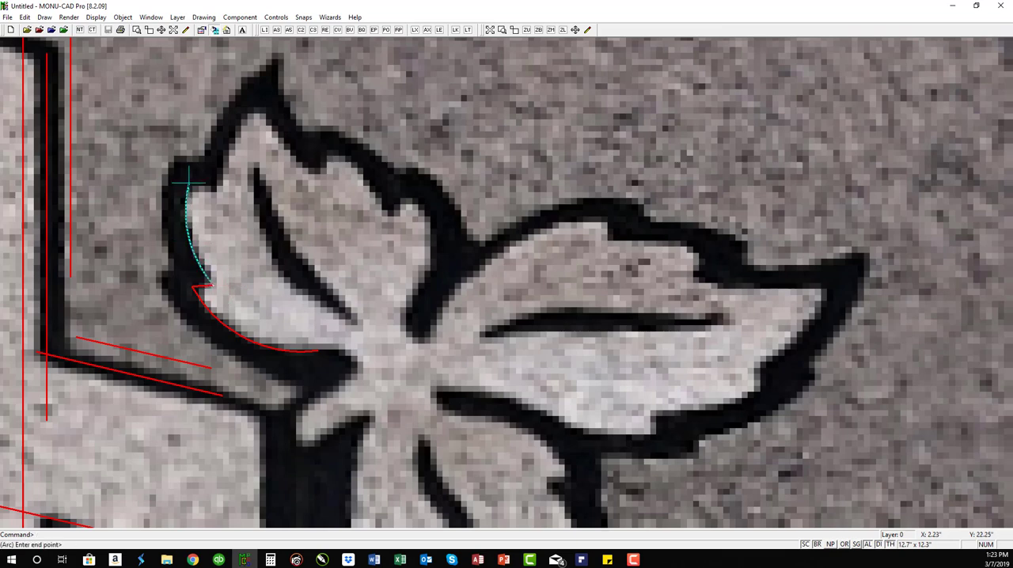
{"action": "left_click", "coordinate": [194, 180]}
Step: Add the leaf's upper notch line and a three-point arc from it up to the leaf tip
{"action": "type", "text": "li"}
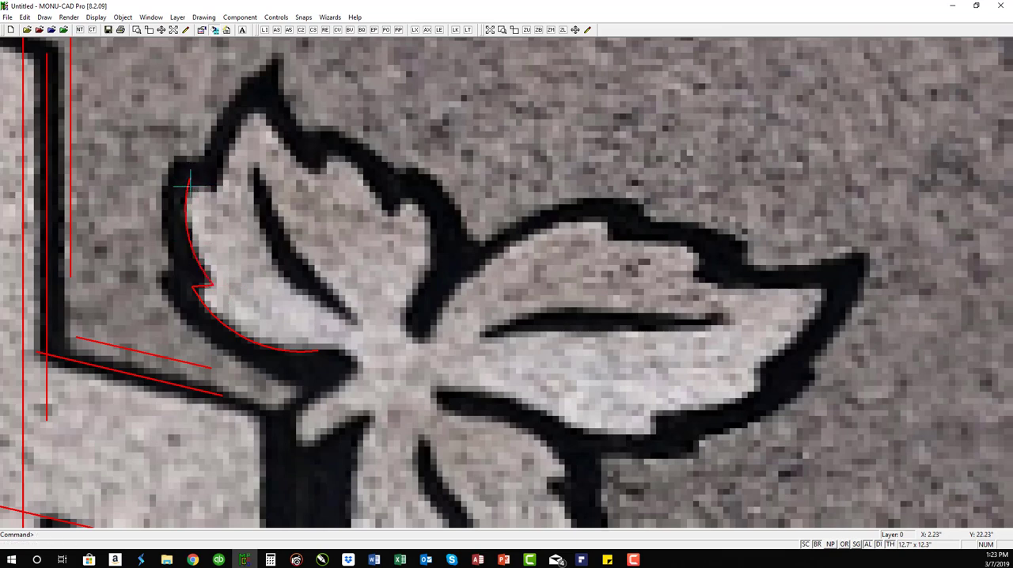
{"action": "left_click", "coordinate": [190, 181]}
{"action": "left_click", "coordinate": [214, 184]}
{"action": "key", "text": "Return"}
{"action": "left_click", "coordinate": [214, 183]}
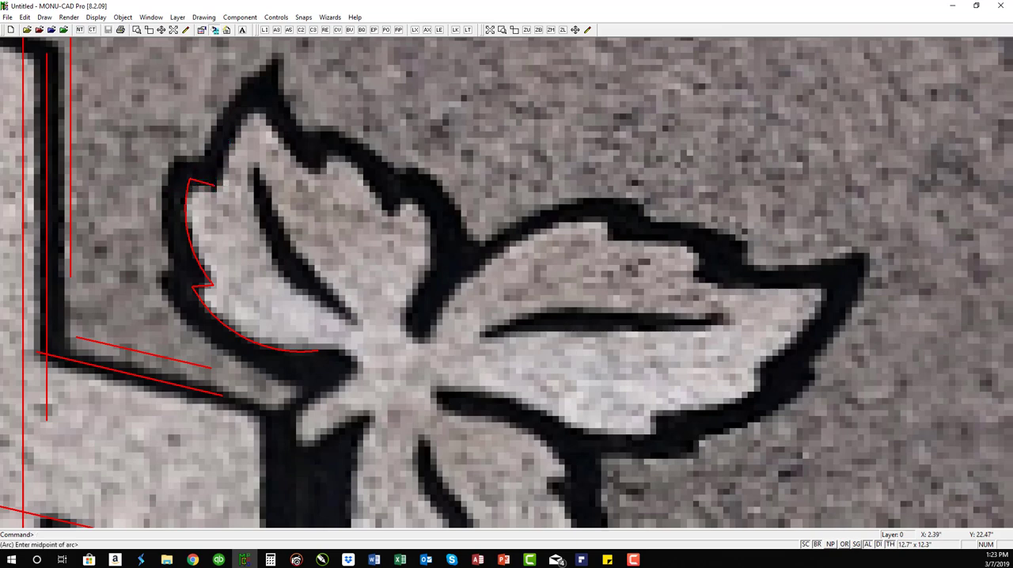
{"action": "left_click", "coordinate": [258, 99]}
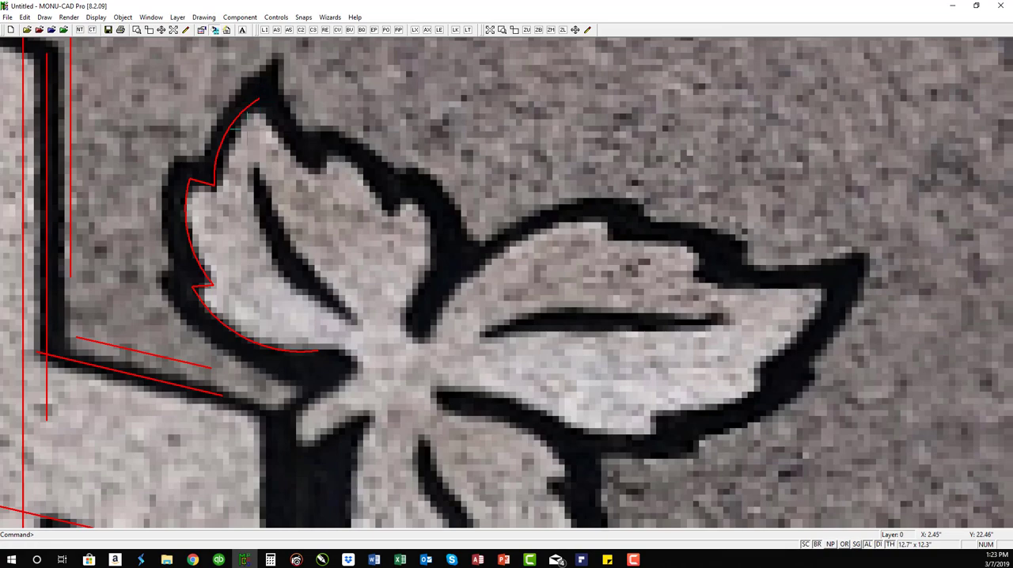
{"action": "left_click", "coordinate": [237, 122]}
{"action": "type", "text": "SL"}
{"action": "left_click", "coordinate": [231, 125]}
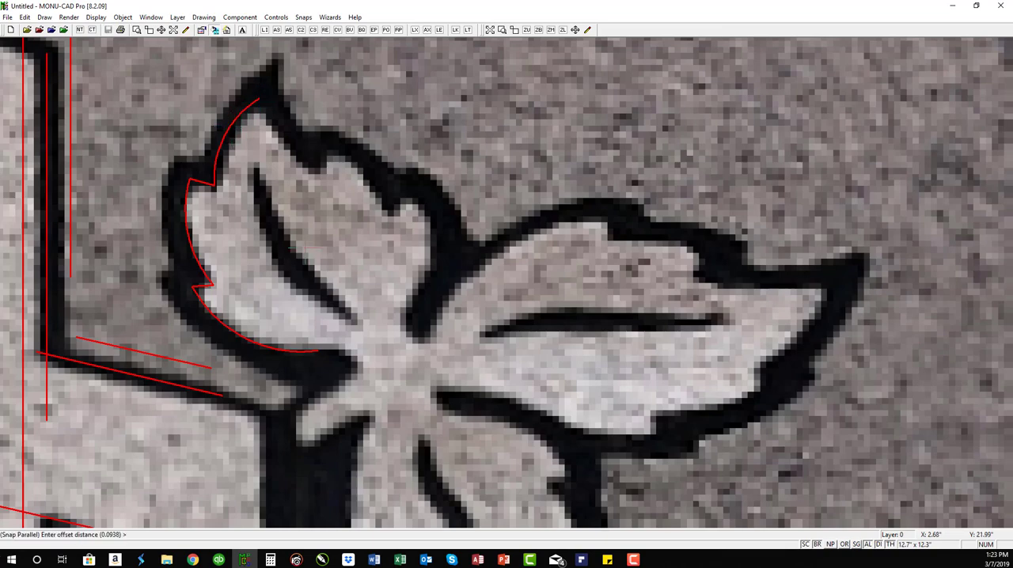
{"action": "scroll", "coordinate": [507, 281], "scroll_direction": "down", "scroll_amount": 1}
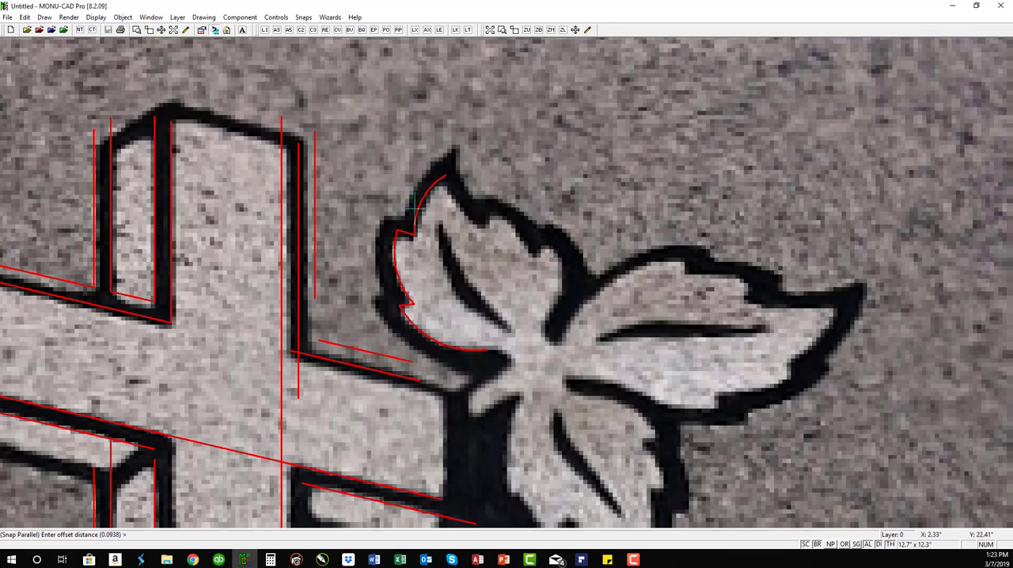
Step: Window Stretch the leaf outline's upper notch slightly downward, adjusting the adjoining arc ends with it
{"action": "left_click", "coordinate": [388, 224]}
{"action": "left_click", "coordinate": [420, 241]}
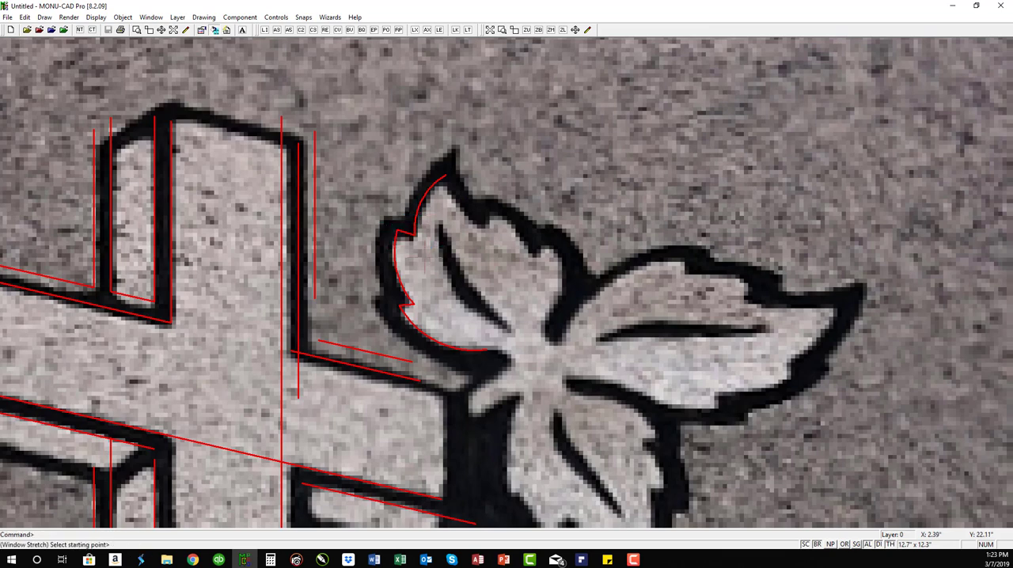
{"action": "left_click", "coordinate": [394, 231]}
{"action": "left_click", "coordinate": [393, 238]}
{"action": "left_click", "coordinate": [391, 234]}
{"action": "left_click", "coordinate": [402, 244]}
{"action": "left_click", "coordinate": [396, 238]}
{"action": "left_click", "coordinate": [394, 238]}
{"action": "right_click", "coordinate": [407, 250]}
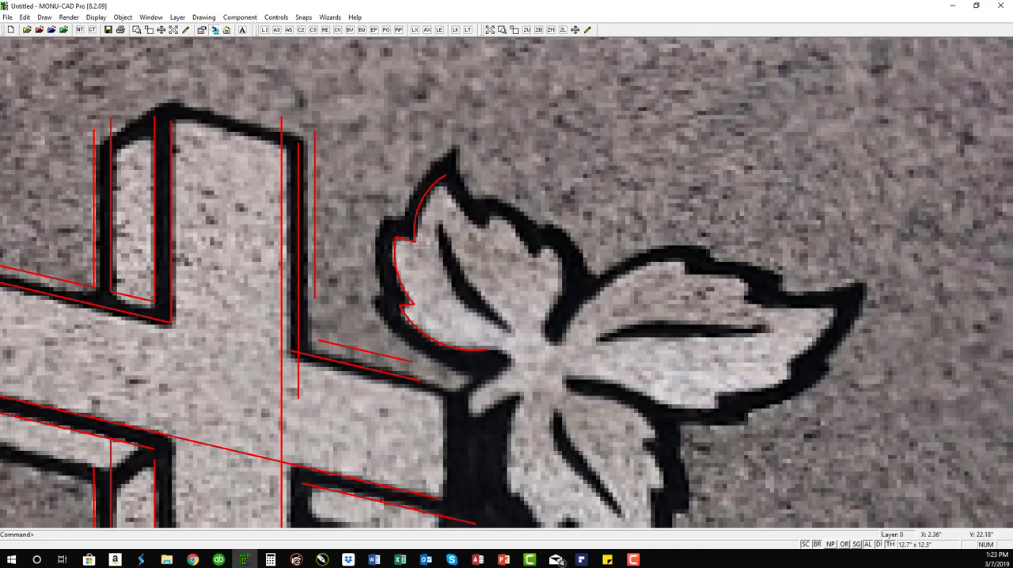
Step: Trace both sides of the leaf's centre vein with two three-point arcs meeting at its pointed ends
{"action": "key", "text": "Return"}
{"action": "left_click", "coordinate": [439, 226]}
{"action": "left_click", "coordinate": [510, 331]}
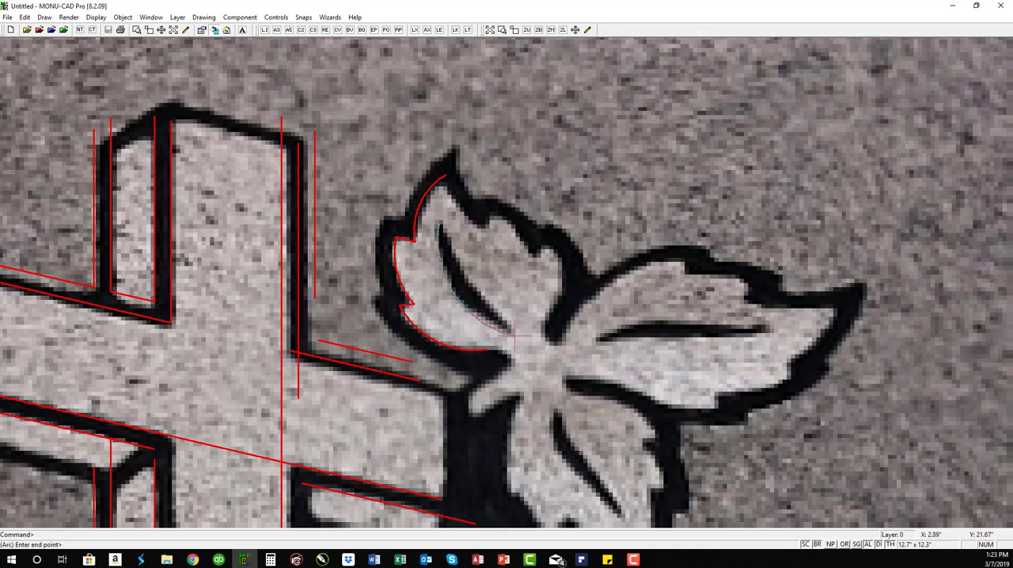
{"action": "left_click", "coordinate": [512, 332]}
{"action": "key", "text": "Return"}
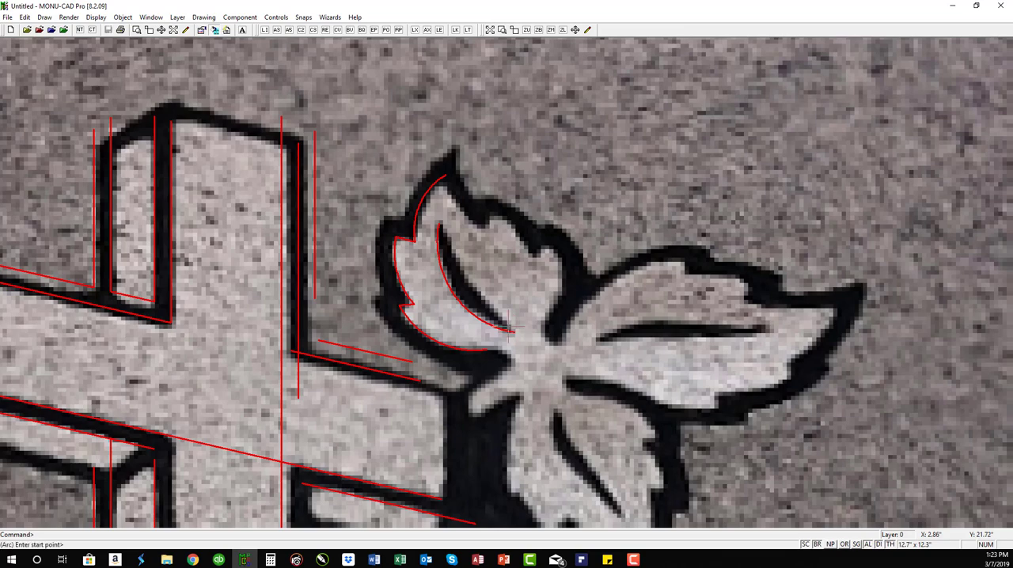
{"action": "left_click", "coordinate": [440, 226]}
{"action": "left_click", "coordinate": [513, 332]}
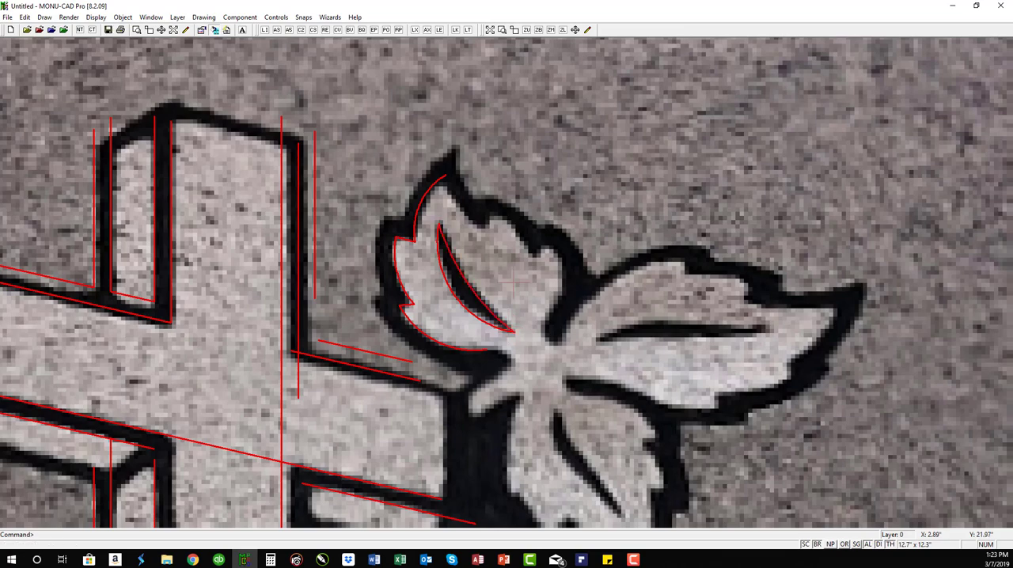
{"action": "scroll", "coordinate": [505, 283], "scroll_direction": "down", "scroll_amount": 2}
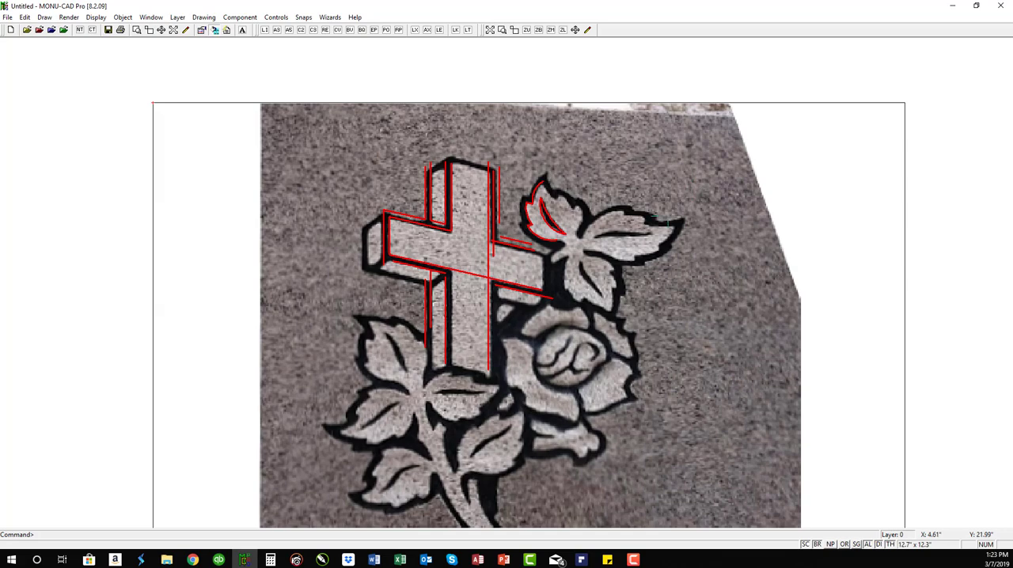
{"action": "type", "text": "zw"}
{"action": "left_click", "coordinate": [491, 171]}
{"action": "left_click", "coordinate": [597, 248]}
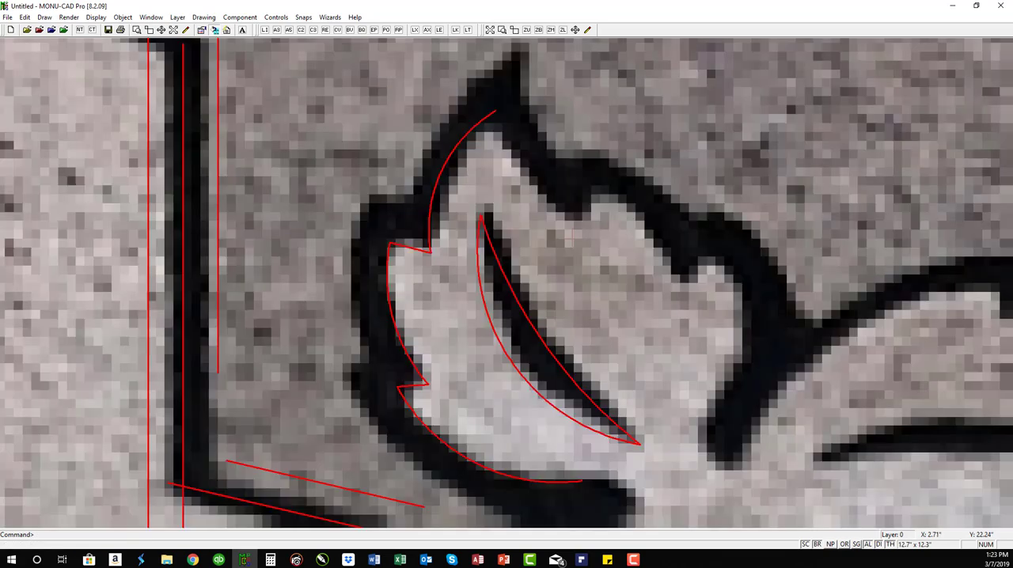
Step: Set the line properties to color 0 (black) and line width 0
{"action": "type", "text": "za"}
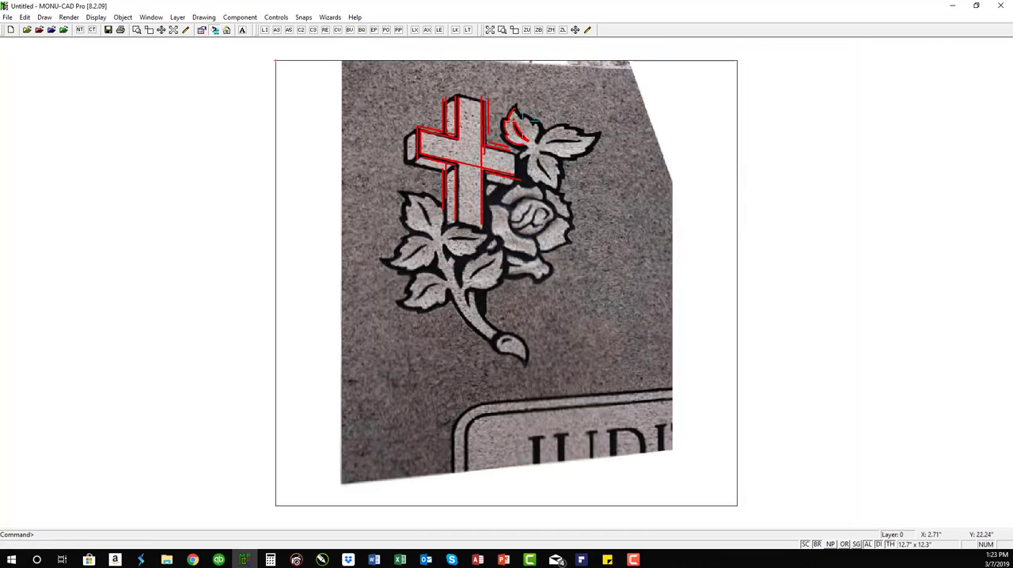
{"action": "type", "text": "d"}
{"action": "type", "text": "c"}
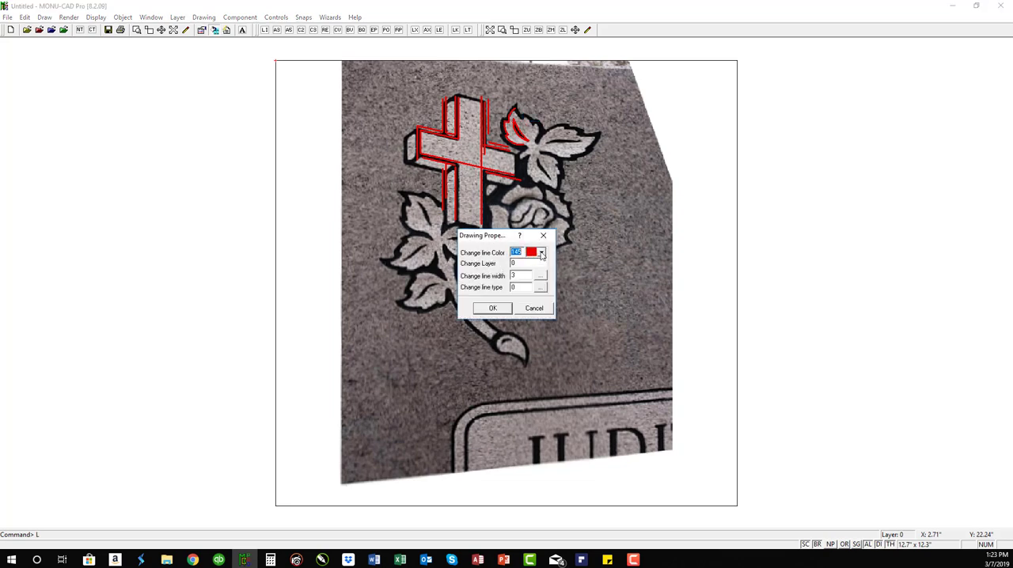
{"action": "left_click", "coordinate": [543, 255]}
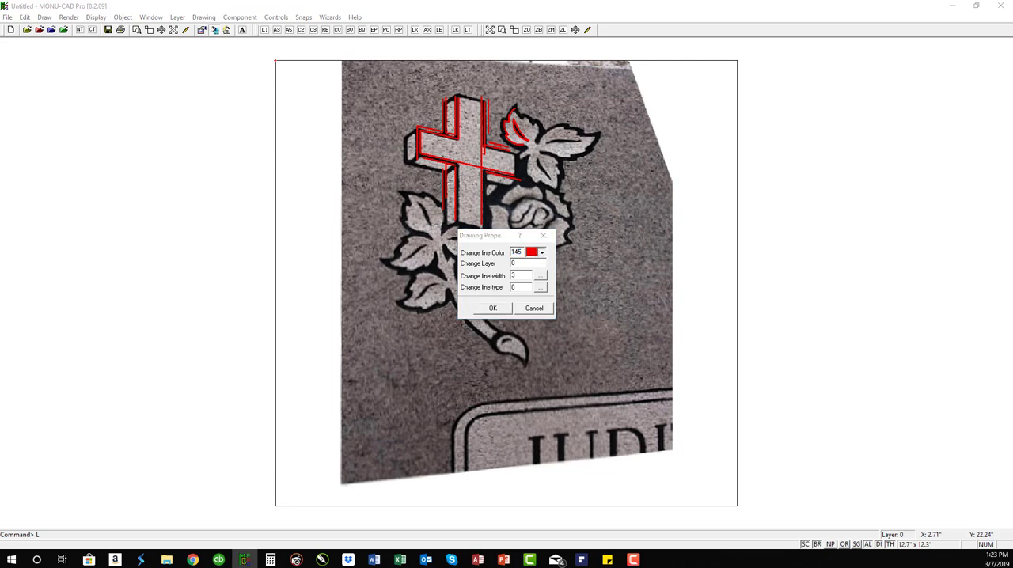
{"action": "left_click", "coordinate": [410, 307]}
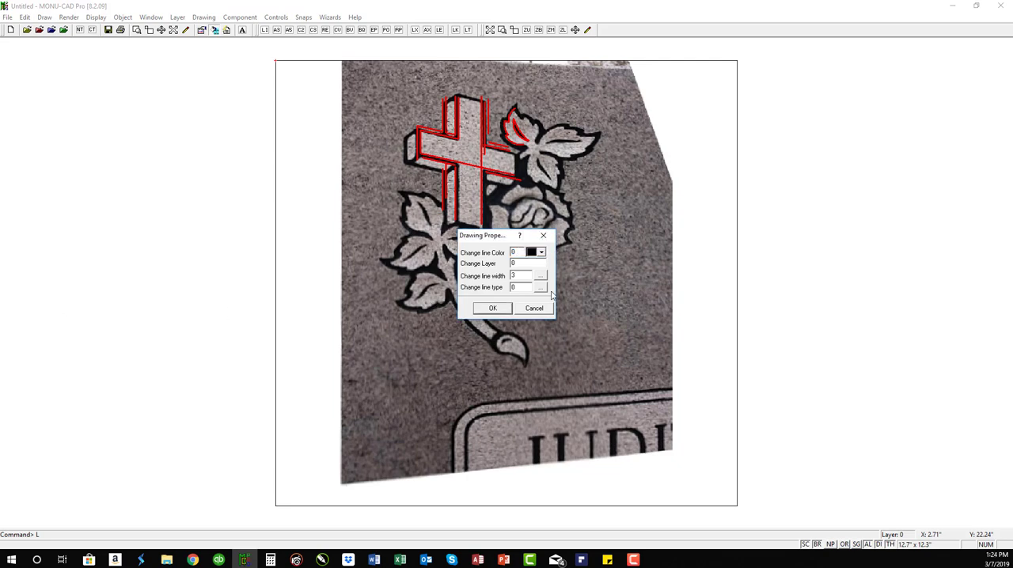
{"action": "left_click", "coordinate": [541, 278]}
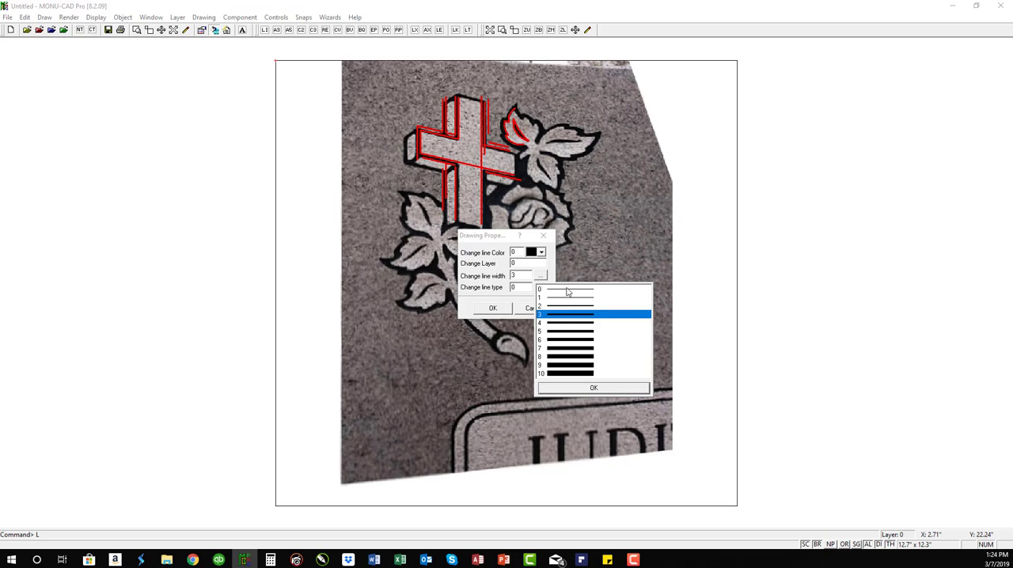
{"action": "left_click", "coordinate": [567, 290]}
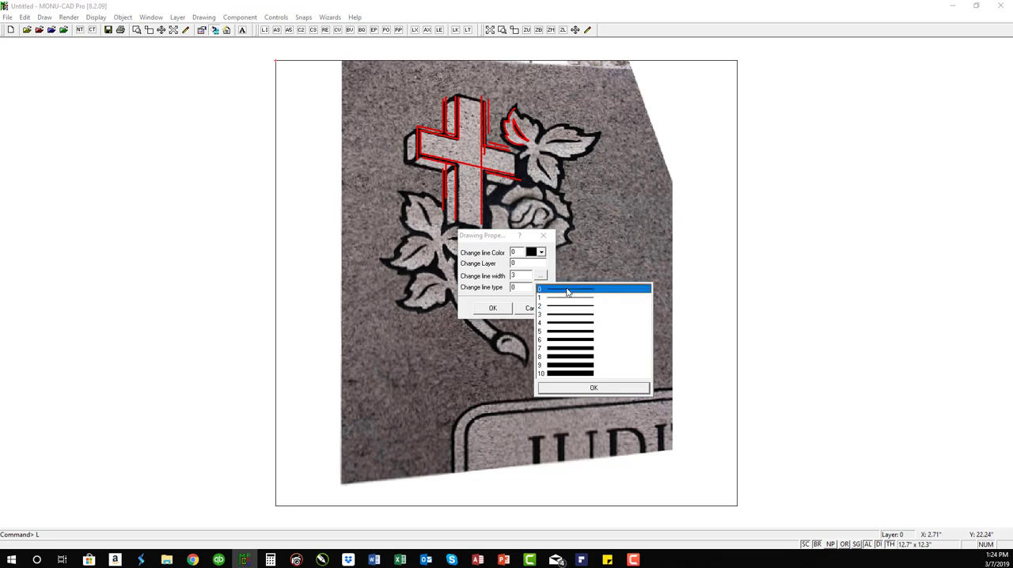
{"action": "left_click", "coordinate": [593, 387]}
{"action": "left_click", "coordinate": [493, 309]}
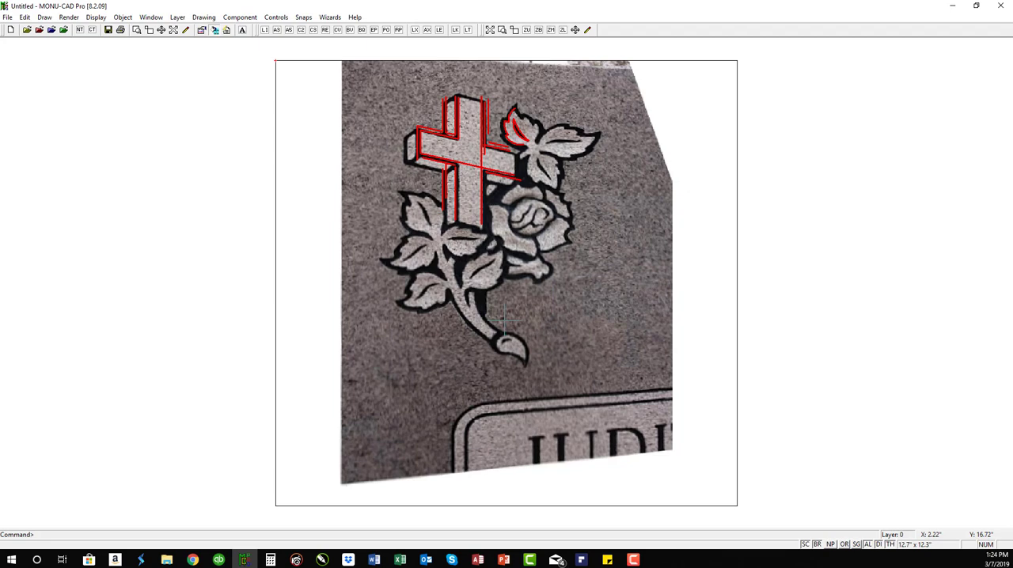
Step: Change the existing traced lines in the drawing to black with a thin line width
{"action": "key", "text": "p"}
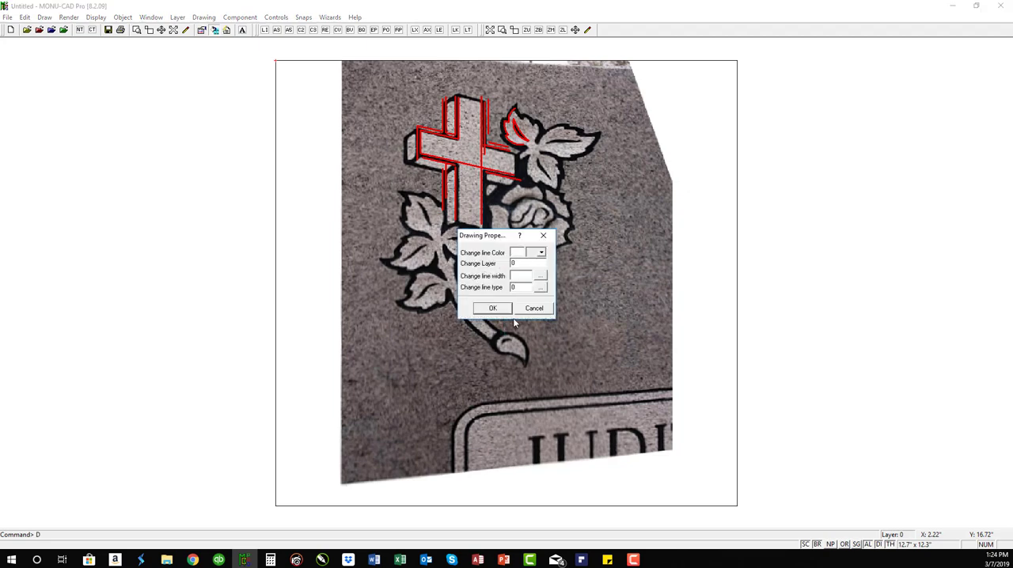
{"action": "key", "text": "Tab"}
{"action": "left_click", "coordinate": [494, 311]}
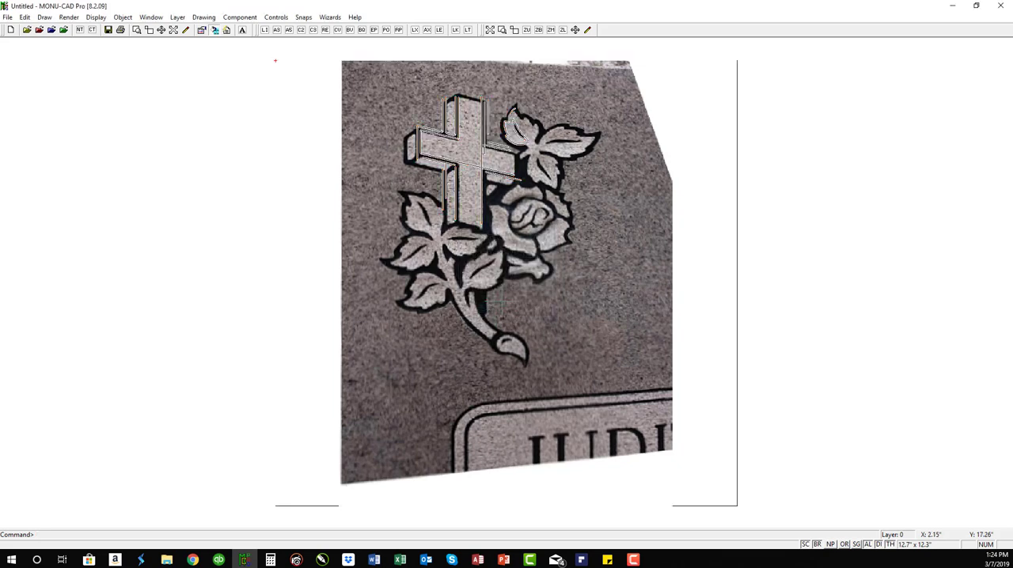
Step: Hide the background photo and examine the traced cross and leaf lines up close
{"action": "left_click", "coordinate": [215, 30]}
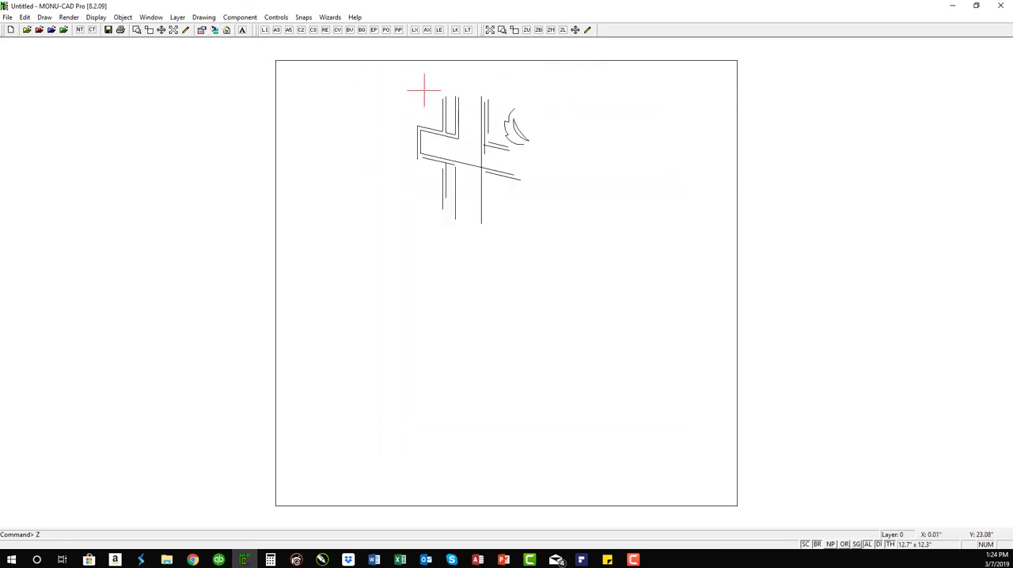
{"action": "left_click", "coordinate": [397, 79]}
{"action": "left_click", "coordinate": [542, 213]}
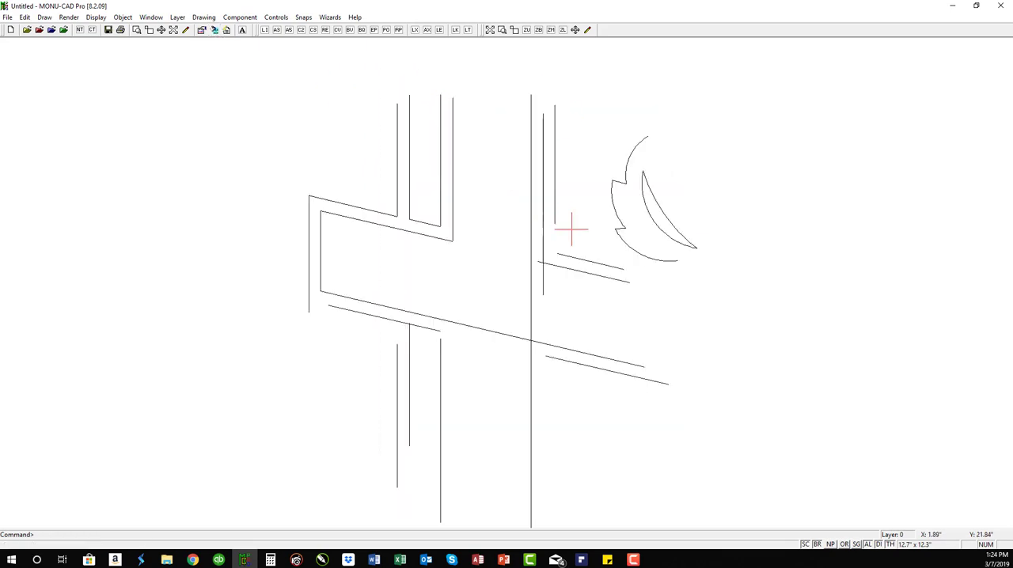